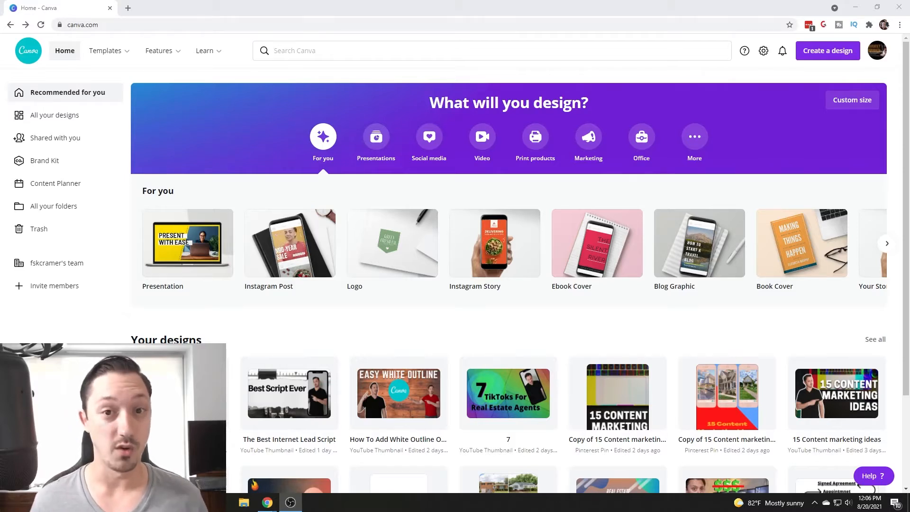
# Create a new design of the Bio Link Website type
pyautogui.click(808, 58)
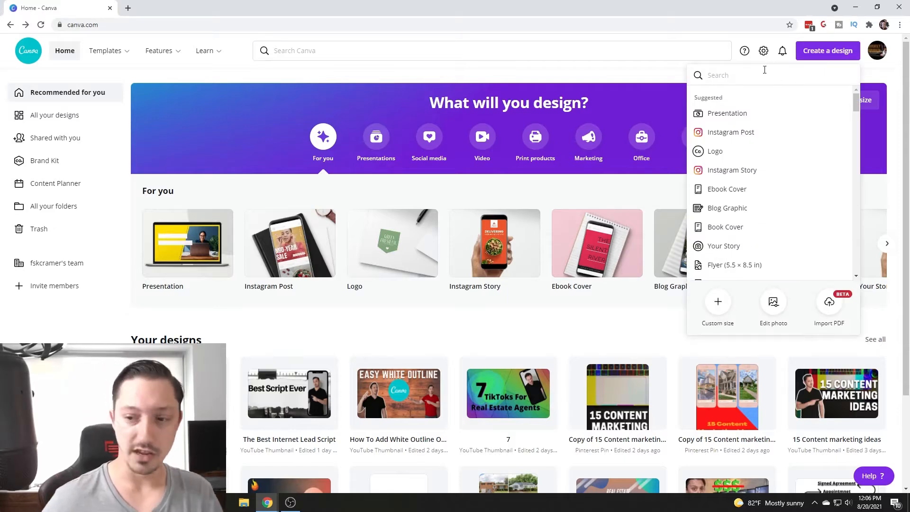
pyautogui.write('website')
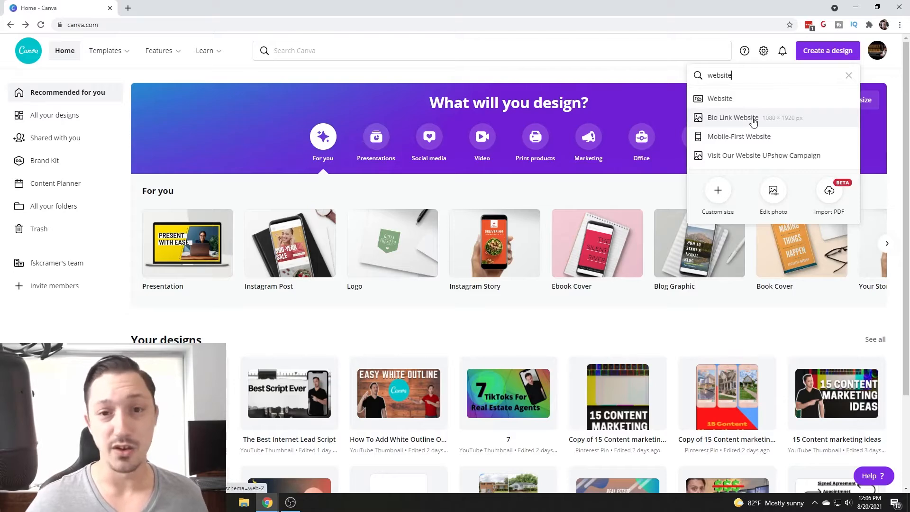
pyautogui.click(754, 122)
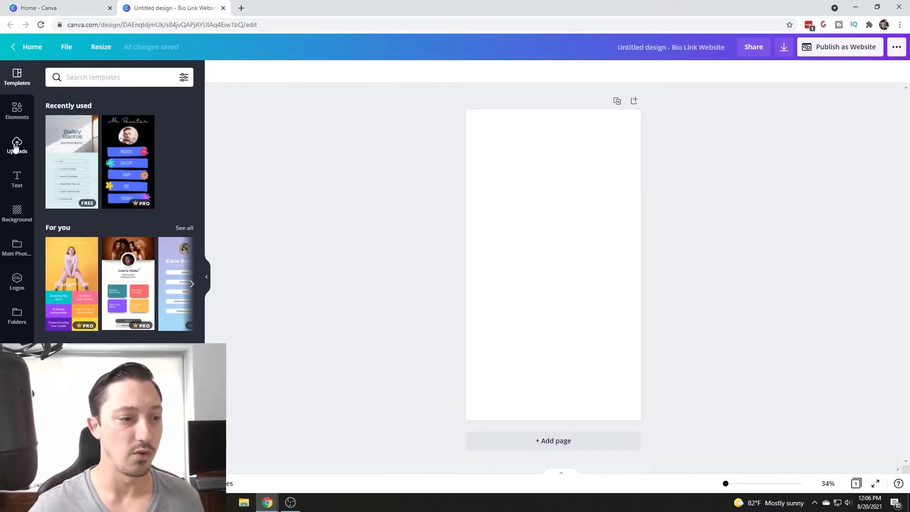
# Search the elements for "house", place the blue house photo at the page's upper edge, and enlarge it to span the page width
pyautogui.click(17, 112)
pyautogui.click(121, 76)
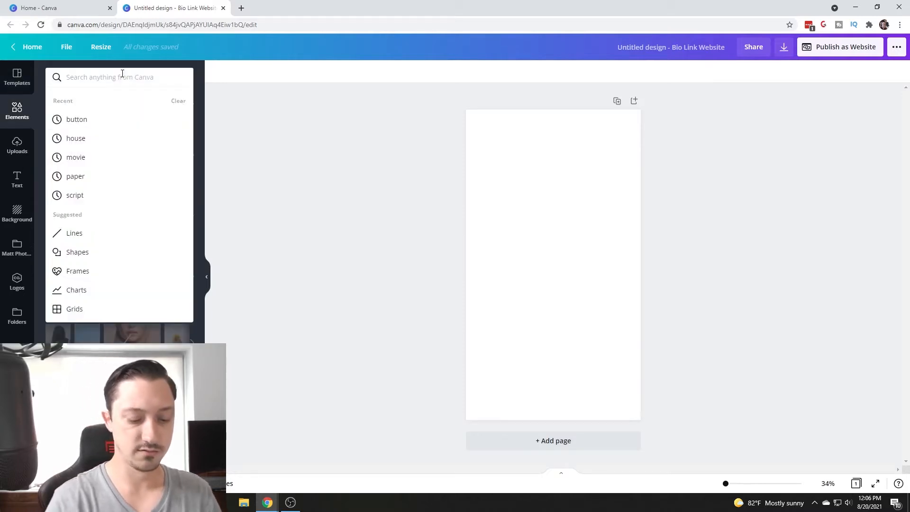
pyautogui.write('house')
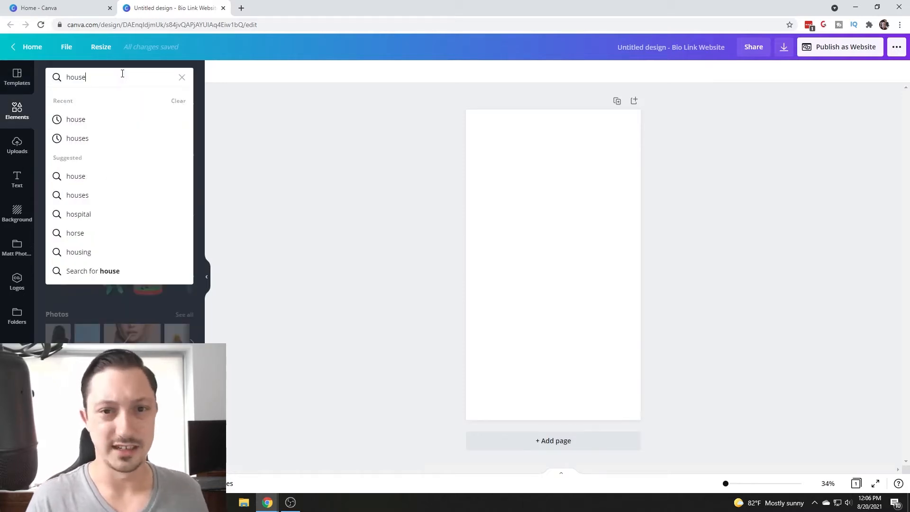
pyautogui.press('Return')
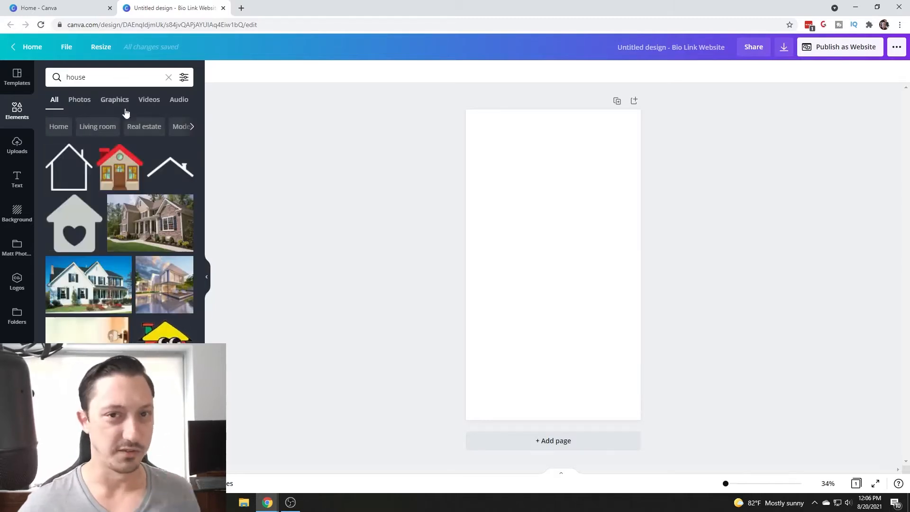
pyautogui.scroll(-3, 147, 169)
pyautogui.scroll(-2, 137, 220)
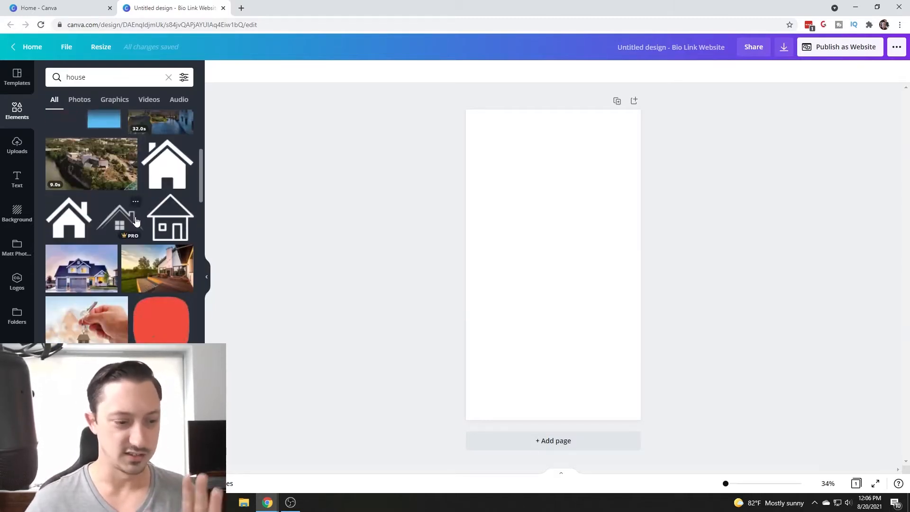
pyautogui.moveTo(81, 269); pyautogui.dragTo(478, 138)
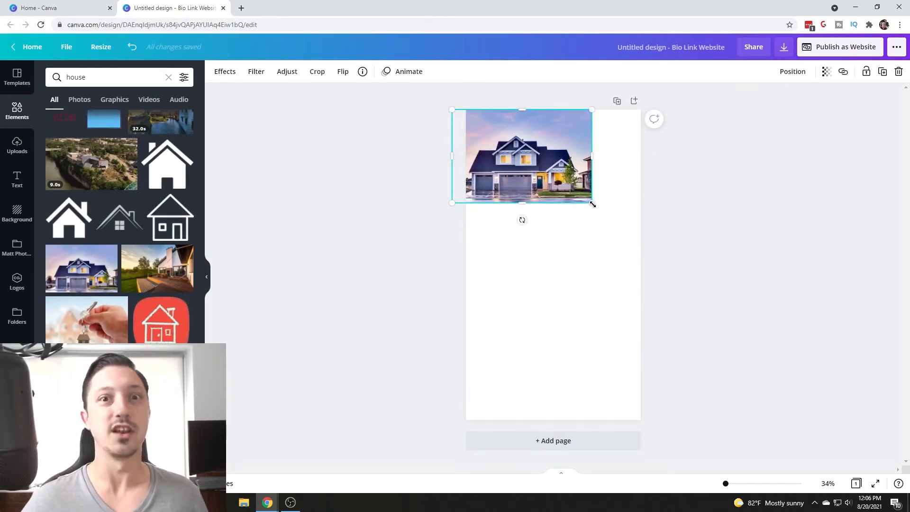
pyautogui.moveTo(593, 204); pyautogui.dragTo(658, 243)
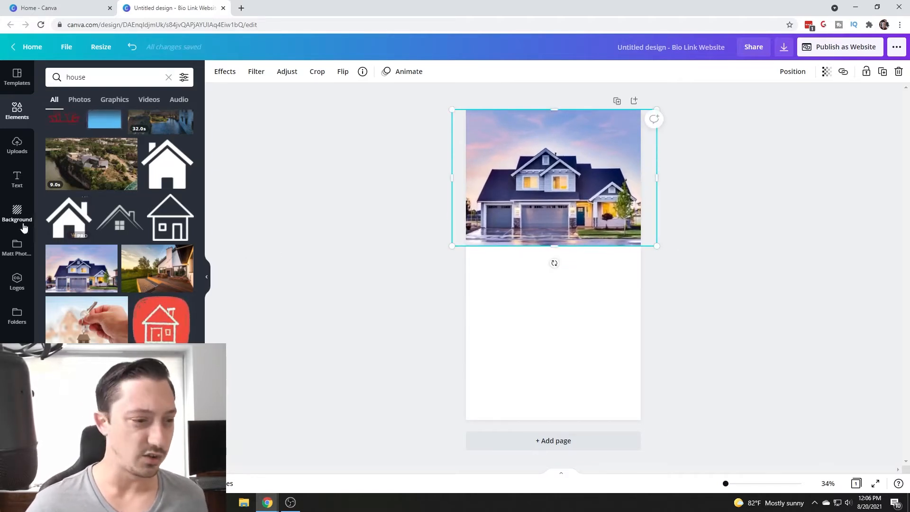
# Place the uploaded photo of the man with both arms spread over the house and remove its background
pyautogui.click(17, 145)
pyautogui.scroll(-5, 115, 297)
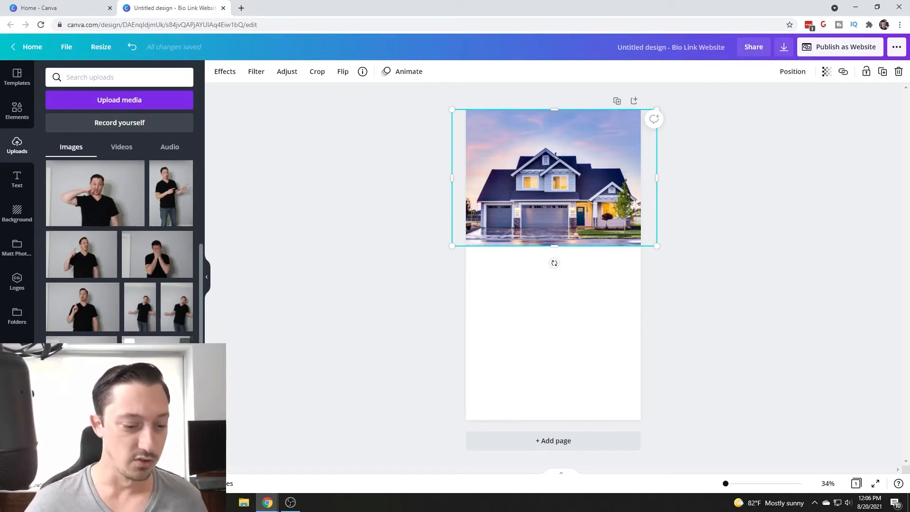
pyautogui.click(157, 357)
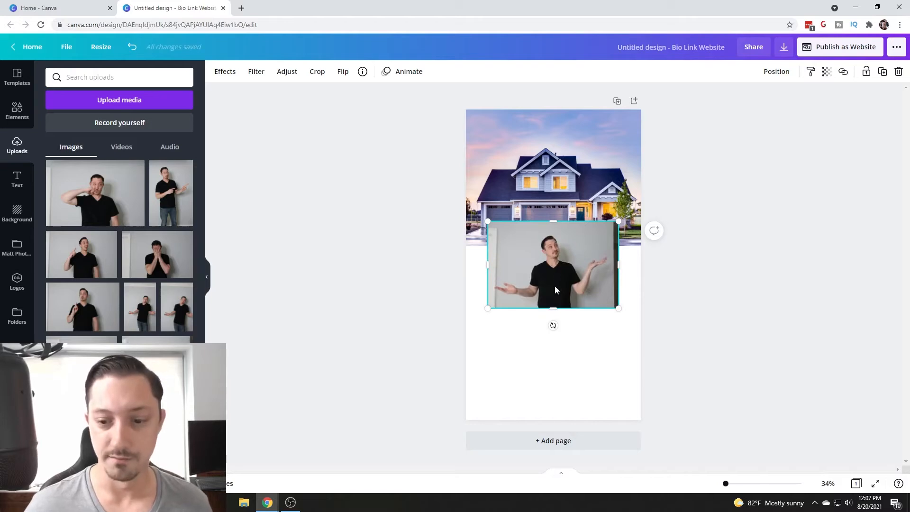
pyautogui.moveTo(555, 289); pyautogui.dragTo(551, 232)
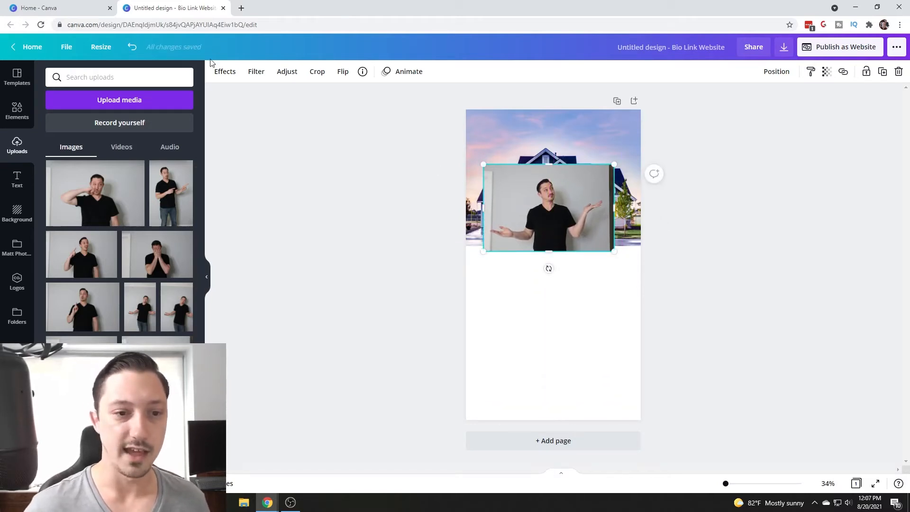
pyautogui.click(219, 71)
pyautogui.click(95, 133)
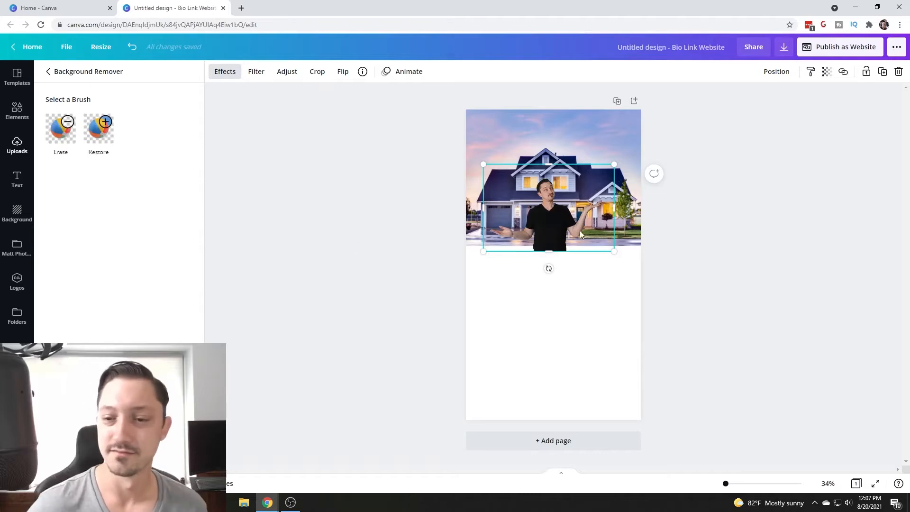
# Enlarge the man's cutout to nearly the page width and align its base with the house photo's lower edge
pyautogui.moveTo(484, 165); pyautogui.dragTo(425, 127)
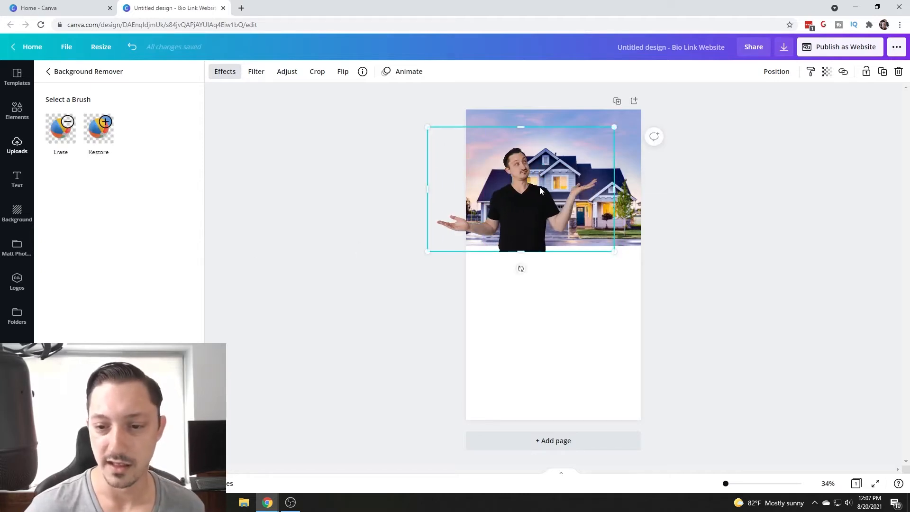
pyautogui.moveTo(539, 186); pyautogui.dragTo(560, 183)
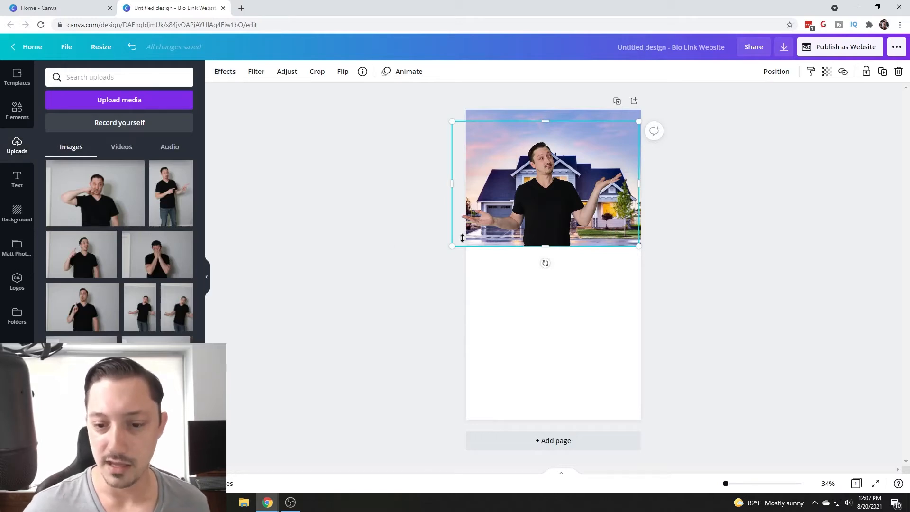
pyautogui.moveTo(451, 245); pyautogui.dragTo(472, 232)
pyautogui.moveTo(537, 193); pyautogui.dragTo(529, 208)
pyautogui.click(809, 228)
# Apply the Glow shadow effect to the man's cutout and set the glow color to white
pyautogui.click(547, 223)
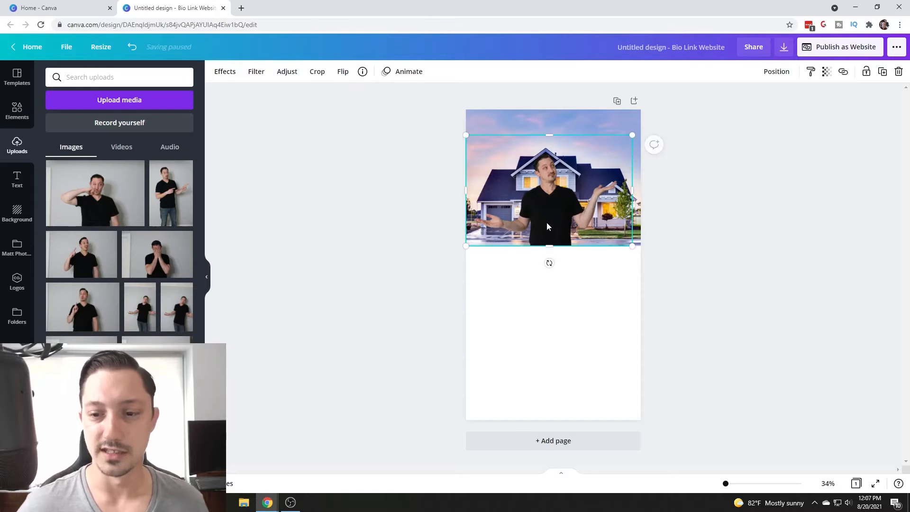
pyautogui.click(224, 72)
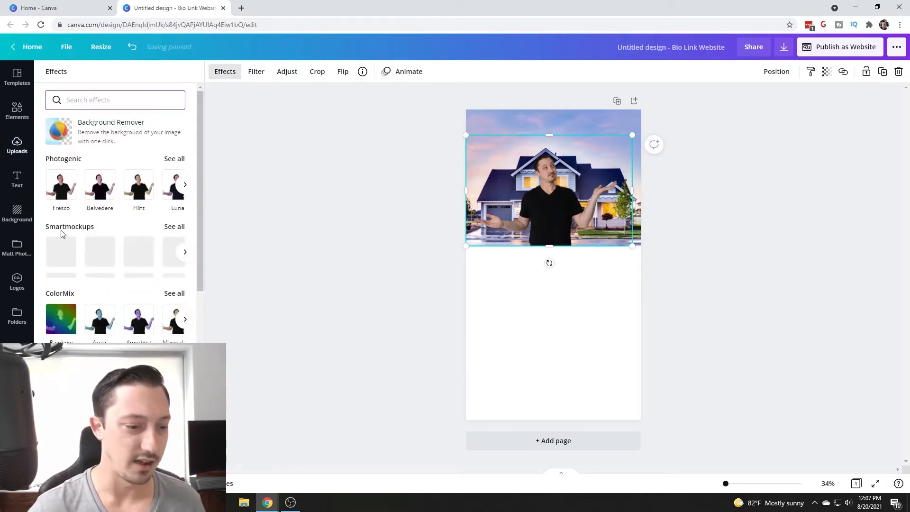
pyautogui.scroll(-8, 112, 258)
pyautogui.click(62, 285)
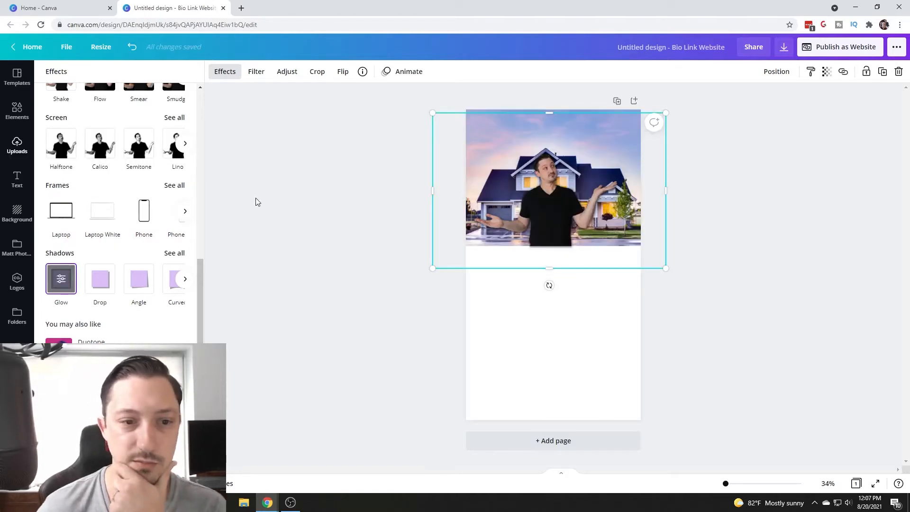
pyautogui.scroll(8, 118, 203)
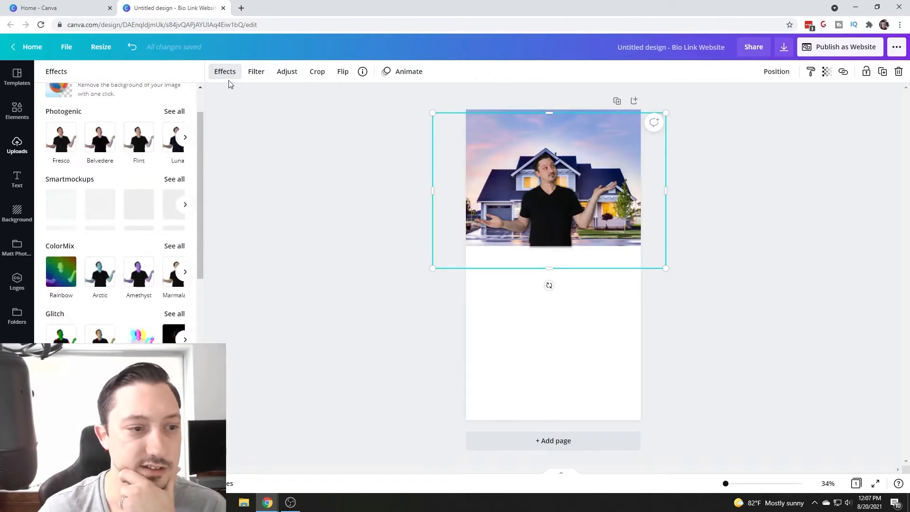
pyautogui.scroll(-8, 126, 237)
pyautogui.click(62, 281)
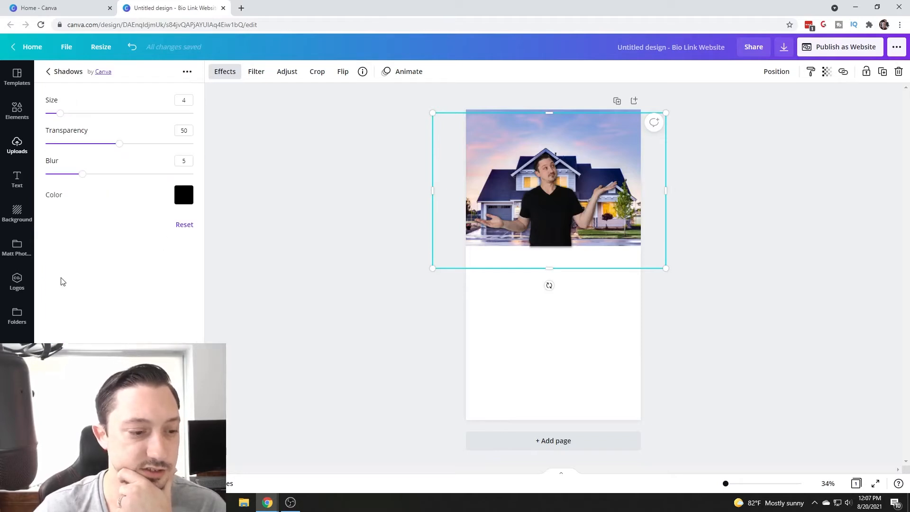
pyautogui.click(180, 203)
pyautogui.click(210, 233)
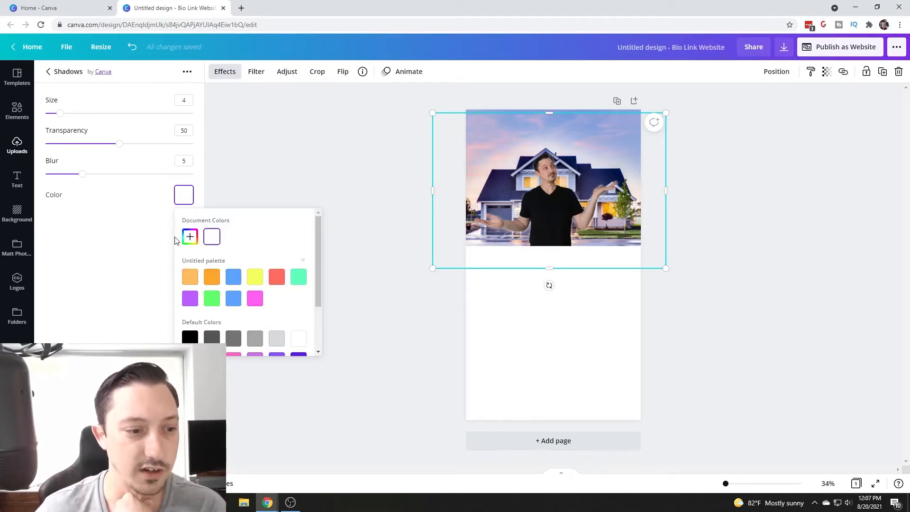
pyautogui.click(101, 229)
# Set the cutout's glow size to 8 and its transparency to 73
pyautogui.moveTo(64, 118)
pyautogui.mouseDown()
pyautogui.moveTo(106, 121)
pyautogui.moveTo(71, 119)
pyautogui.mouseUp()
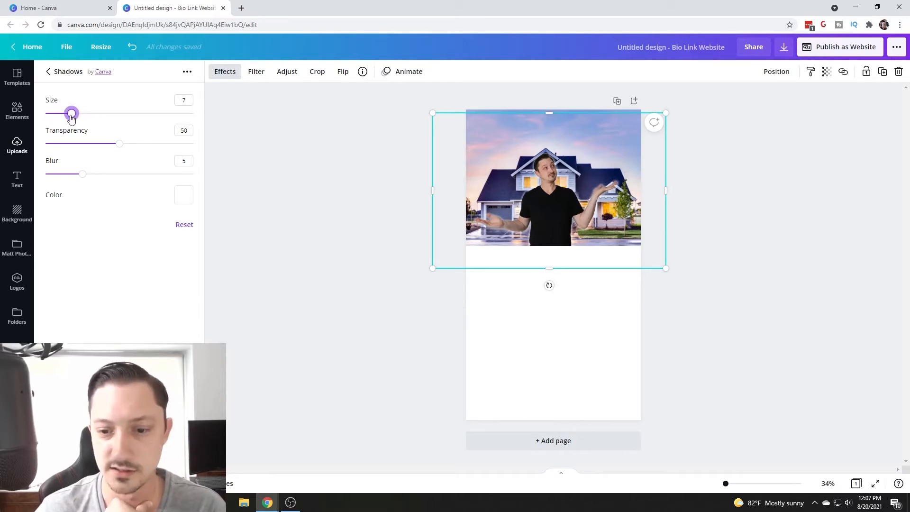
pyautogui.moveTo(122, 149); pyautogui.dragTo(150, 149)
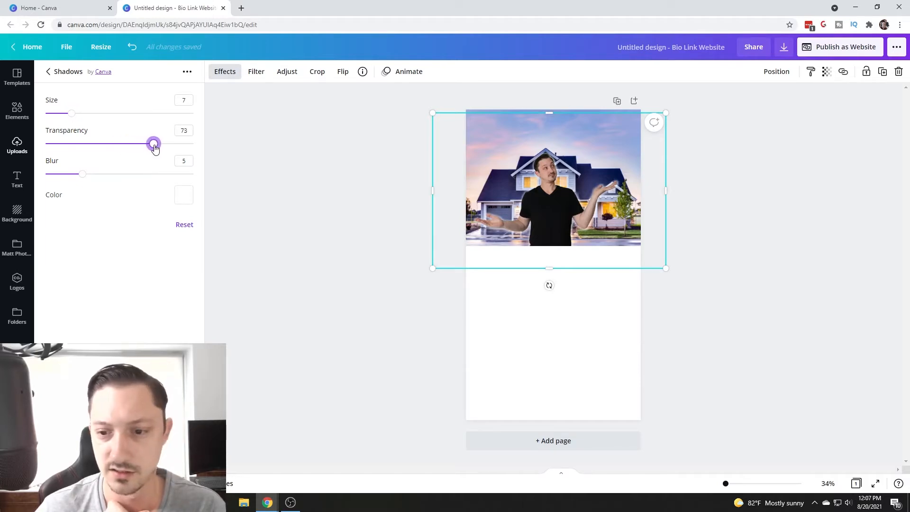
pyautogui.moveTo(70, 114); pyautogui.dragTo(76, 117)
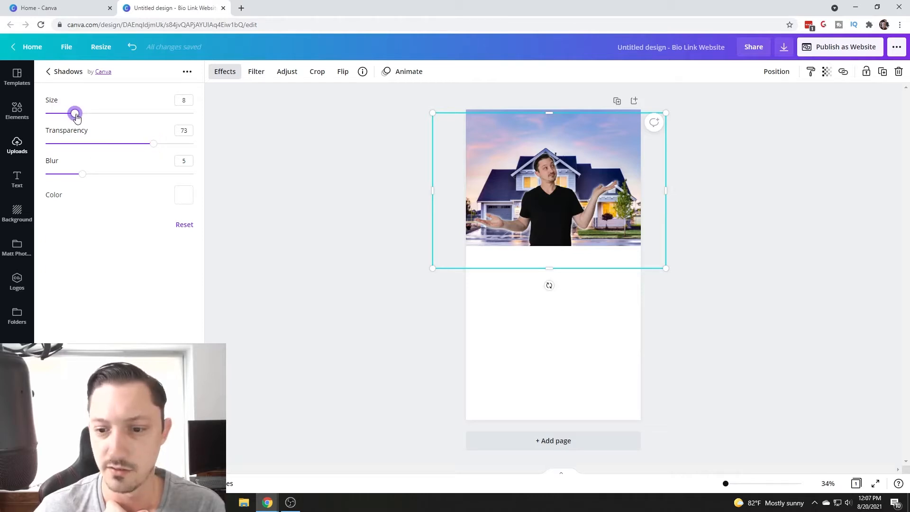
pyautogui.click(291, 208)
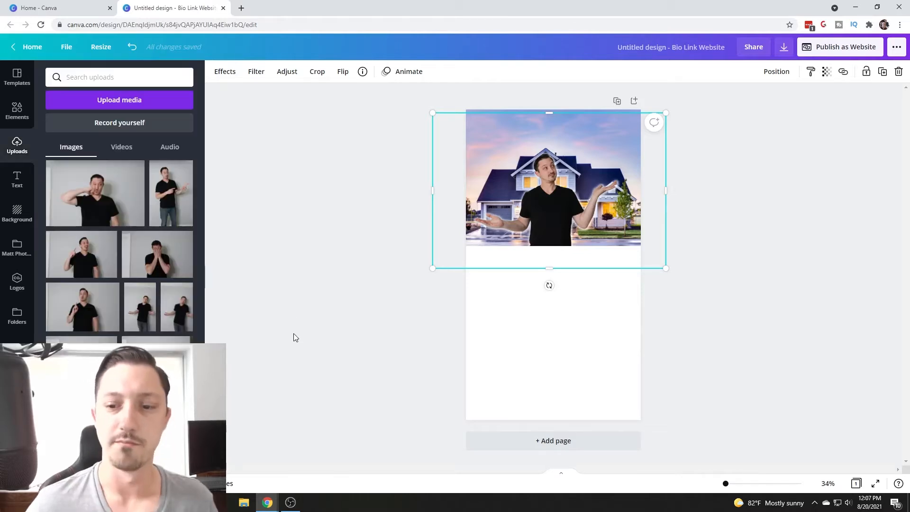
# Apply the recently used dark grey gradient as the page background
pyautogui.click(292, 325)
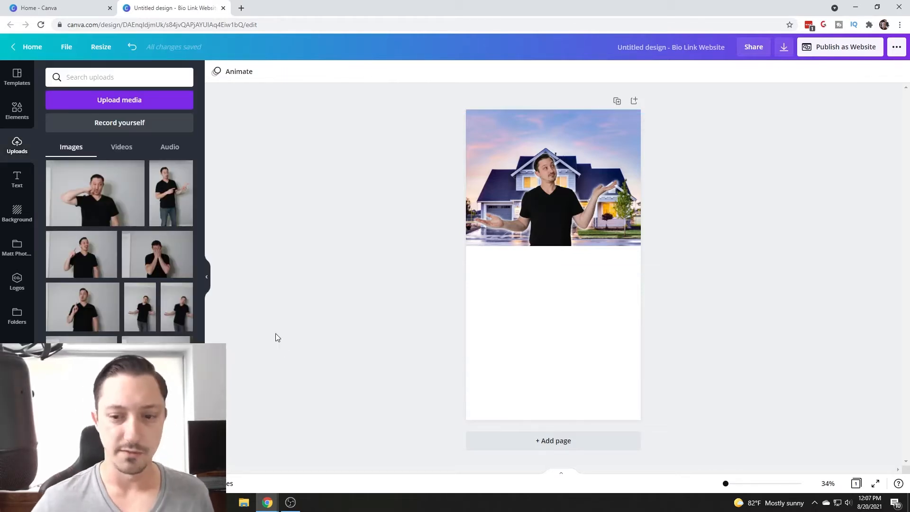
pyautogui.click(15, 213)
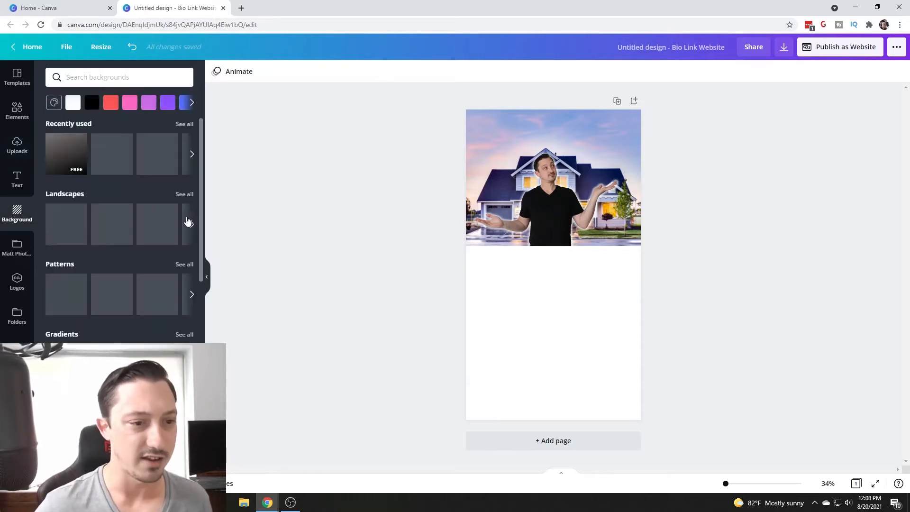
pyautogui.click(63, 158)
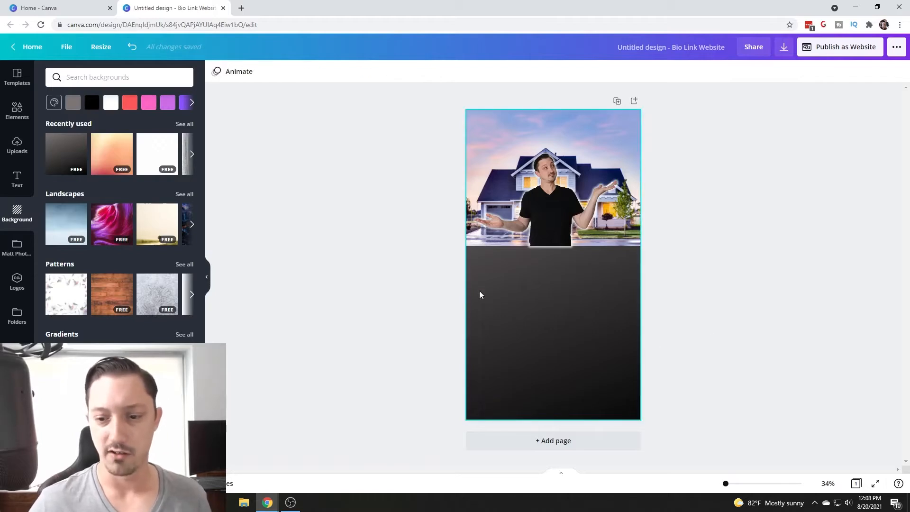
# Crop the lower edge of the man's cutout so it ends flush with the house photo
pyautogui.click(550, 222)
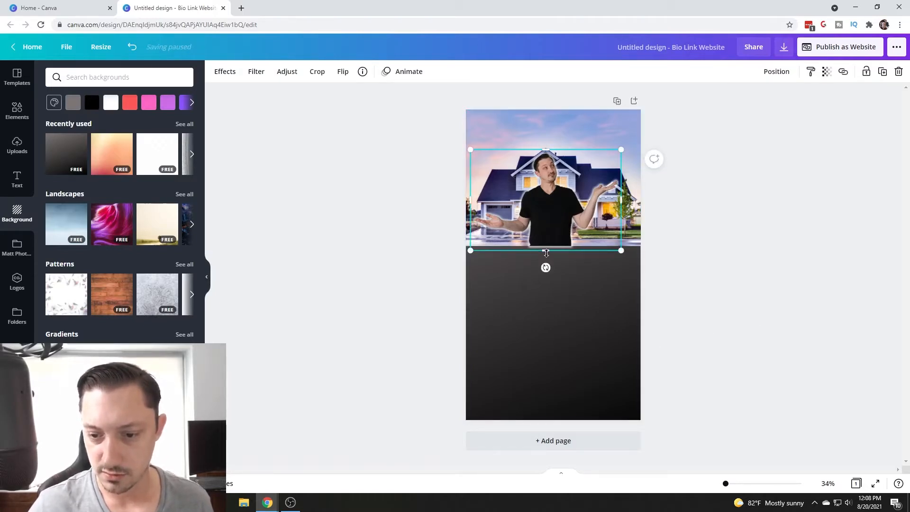
pyautogui.moveTo(546, 252); pyautogui.dragTo(546, 247)
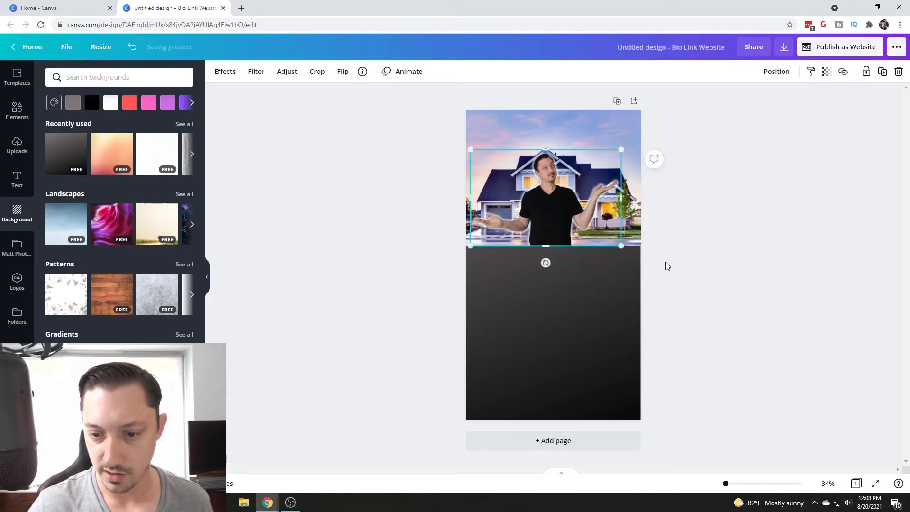
pyautogui.click(687, 264)
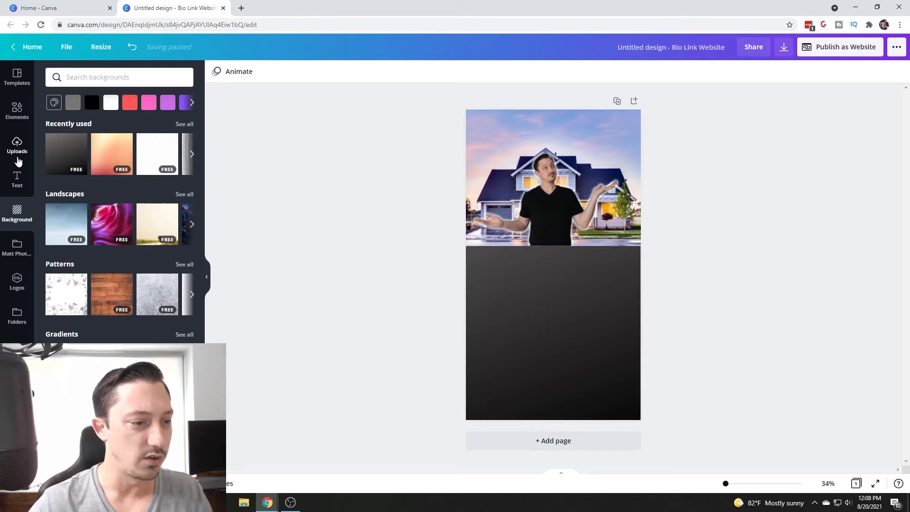
# Search the elements for "button" and add the blue rounded button with the double arrow below the house photo
pyautogui.click(17, 110)
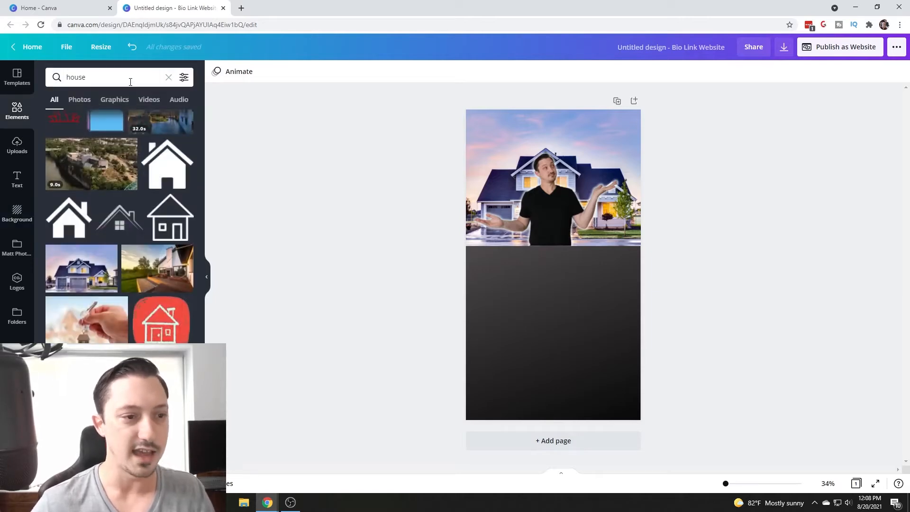
pyautogui.click(130, 79)
pyautogui.write('button')
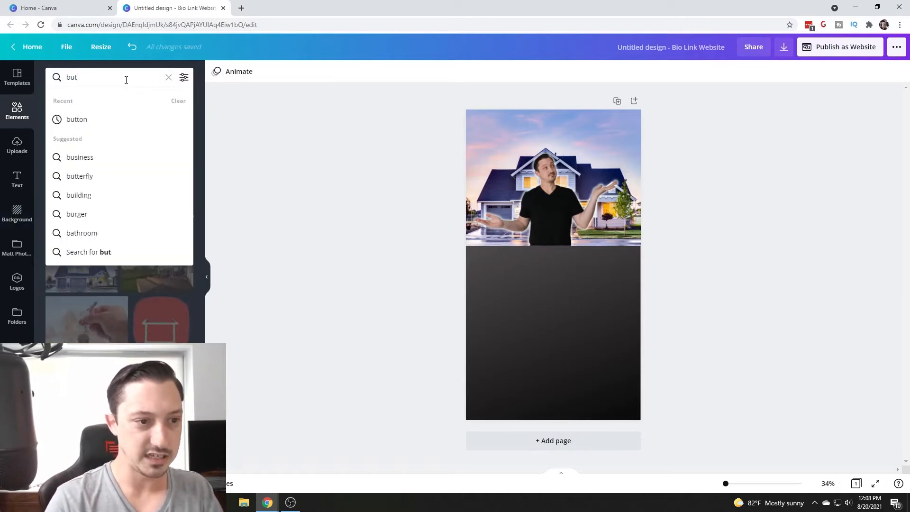
pyautogui.press('Return')
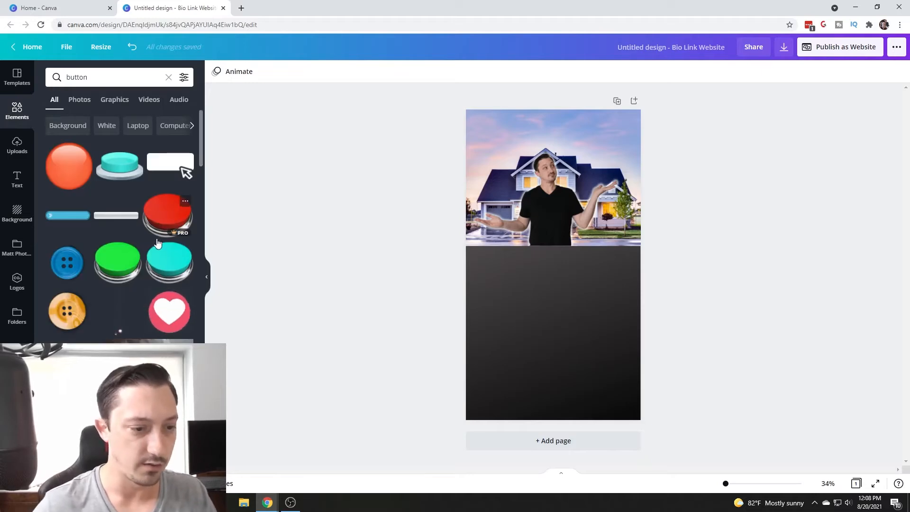
pyautogui.scroll(-4, 158, 216)
pyautogui.scroll(-3, 156, 241)
pyautogui.scroll(8, 155, 242)
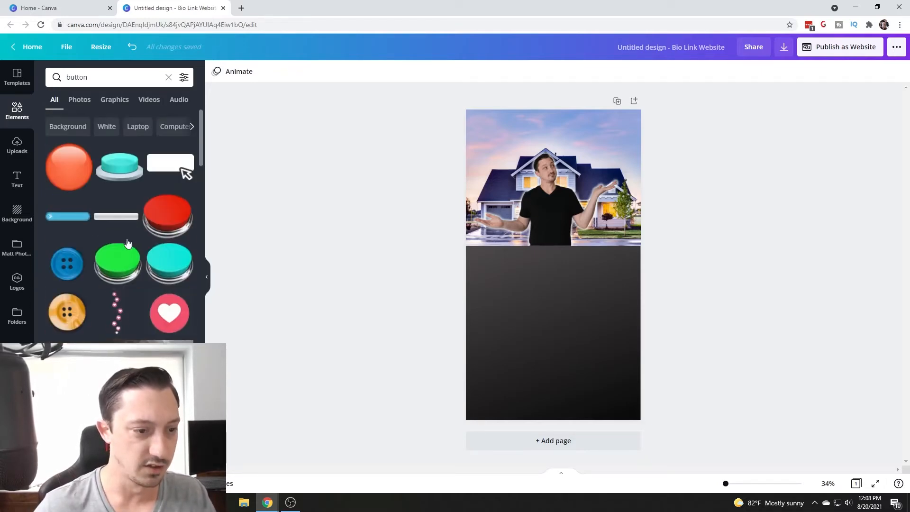
pyautogui.click(67, 217)
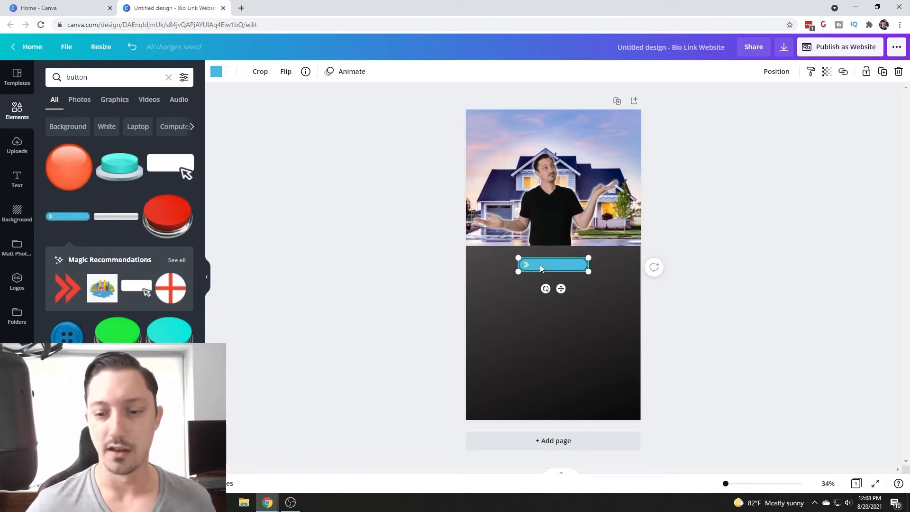
# Recolor the button's blue fill to white and its double arrow to the document's grey
pyautogui.click(216, 71)
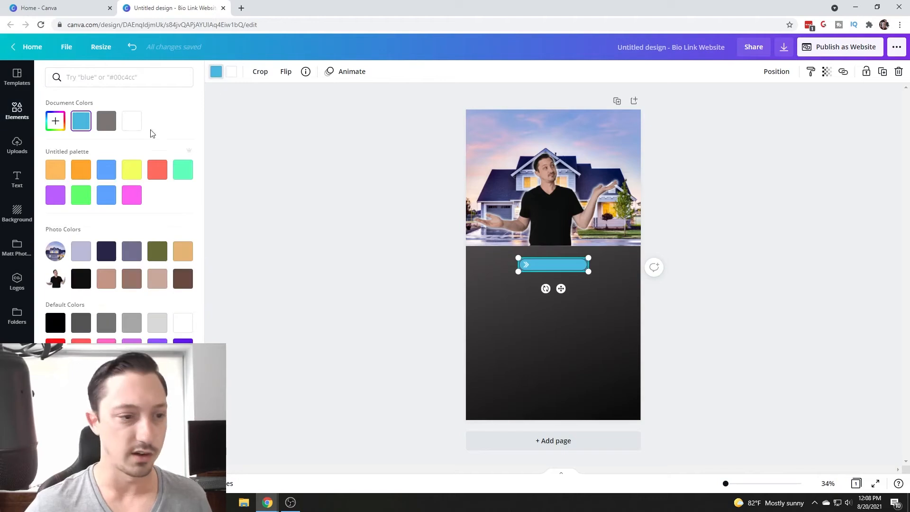
pyautogui.click(129, 124)
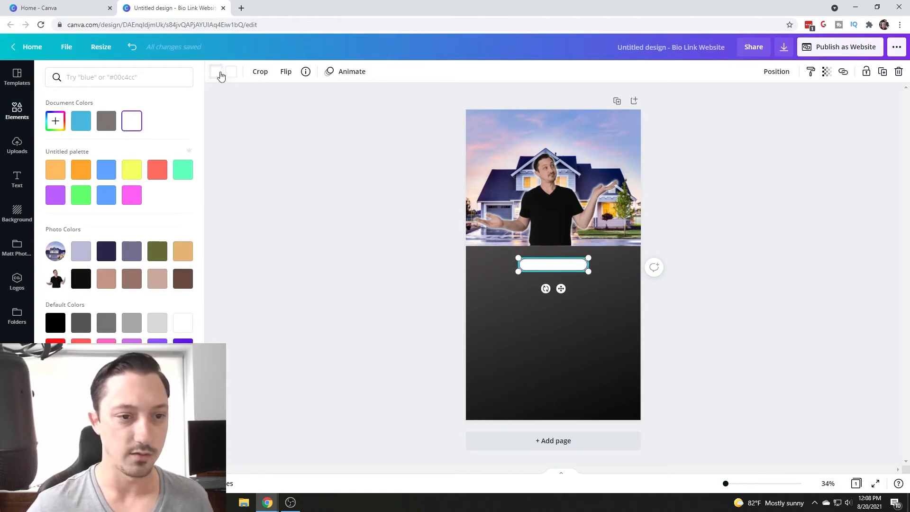
pyautogui.click(106, 121)
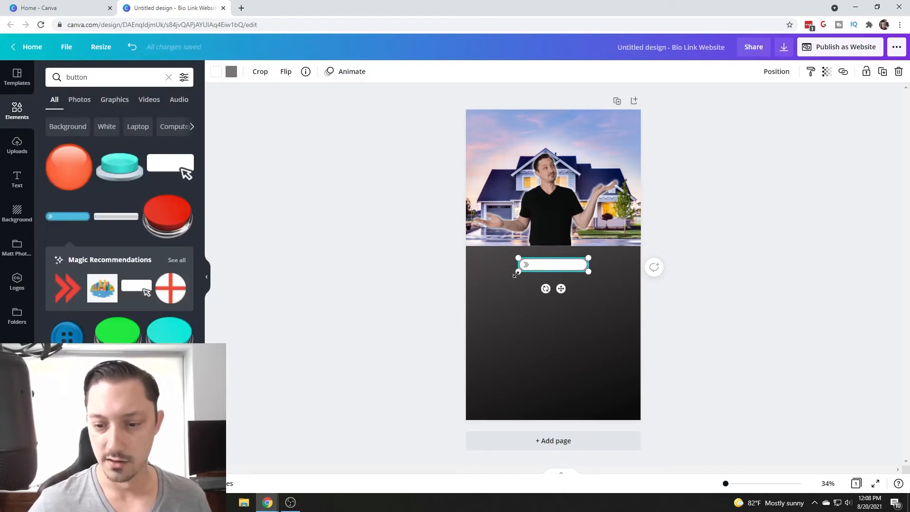
# Enlarge the button to span most of the page width and center it just below the house photo
pyautogui.moveTo(516, 274); pyautogui.dragTo(543, 279)
pyautogui.click(712, 297)
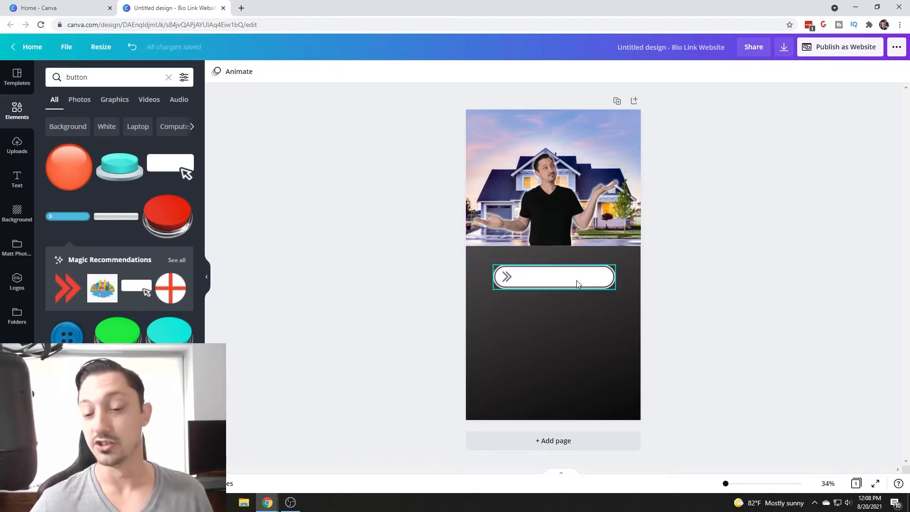
pyautogui.click(503, 283)
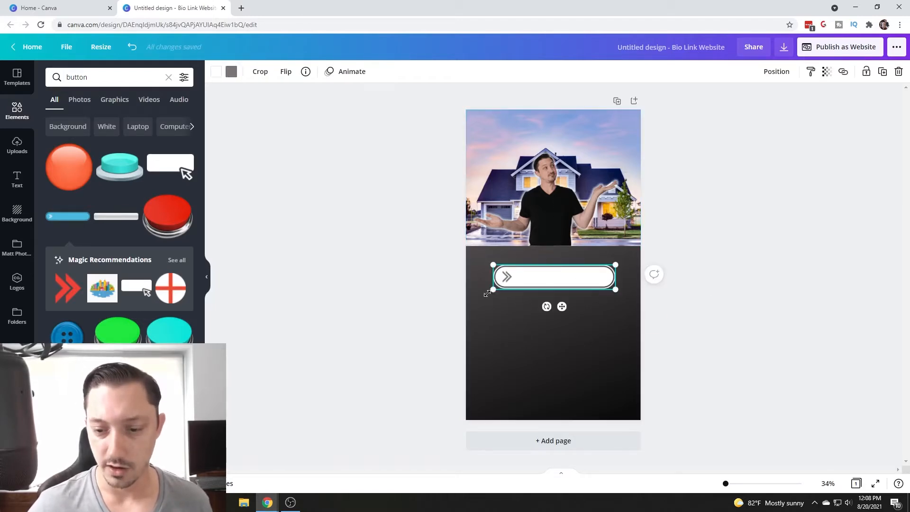
pyautogui.moveTo(487, 293); pyautogui.dragTo(476, 299)
pyautogui.moveTo(535, 280); pyautogui.dragTo(548, 281)
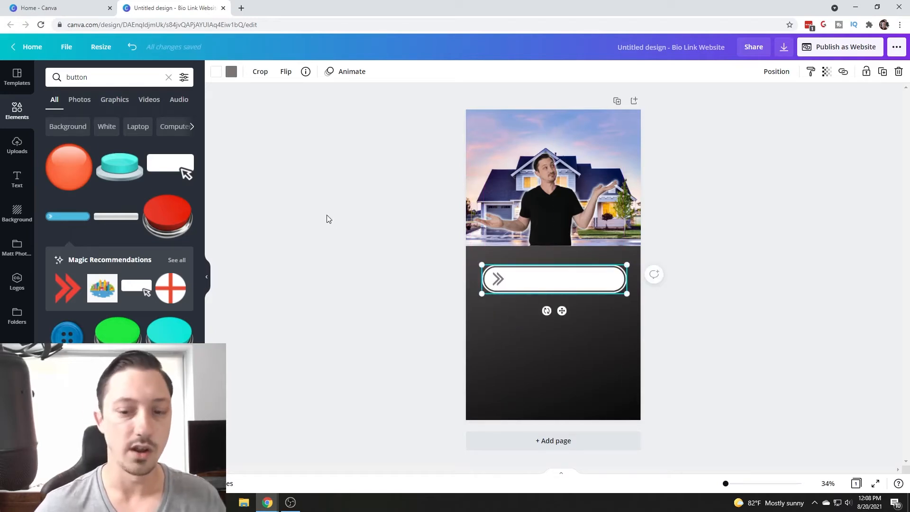
# Add a subheading reading "Work With Me" and place it on the white button
pyautogui.click(17, 179)
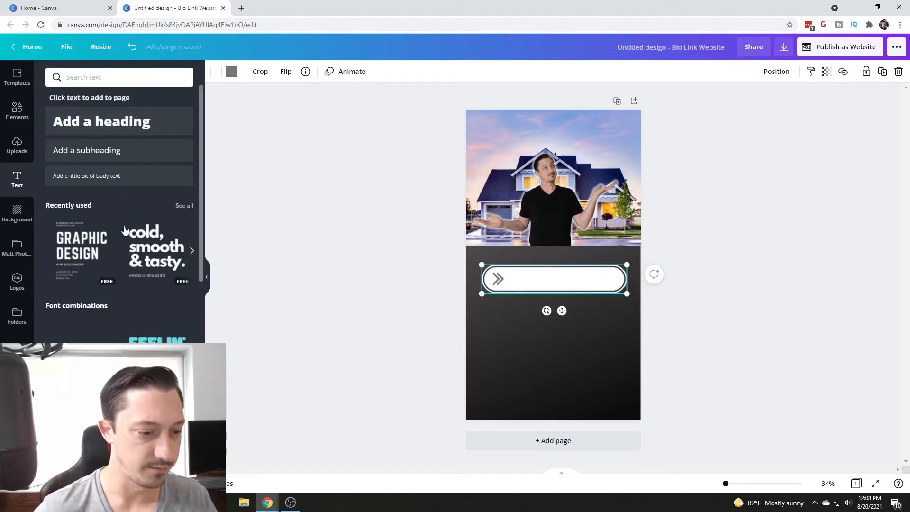
pyautogui.click(114, 153)
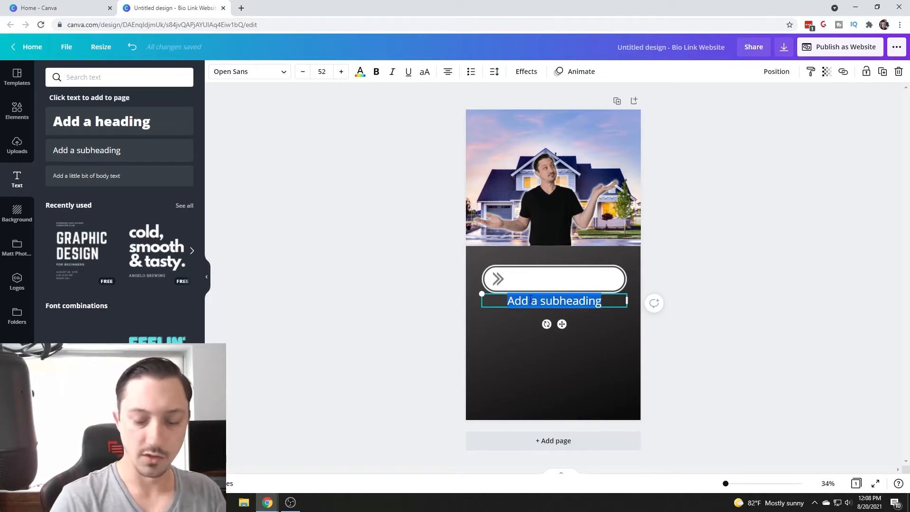
pyautogui.write('Work With ')
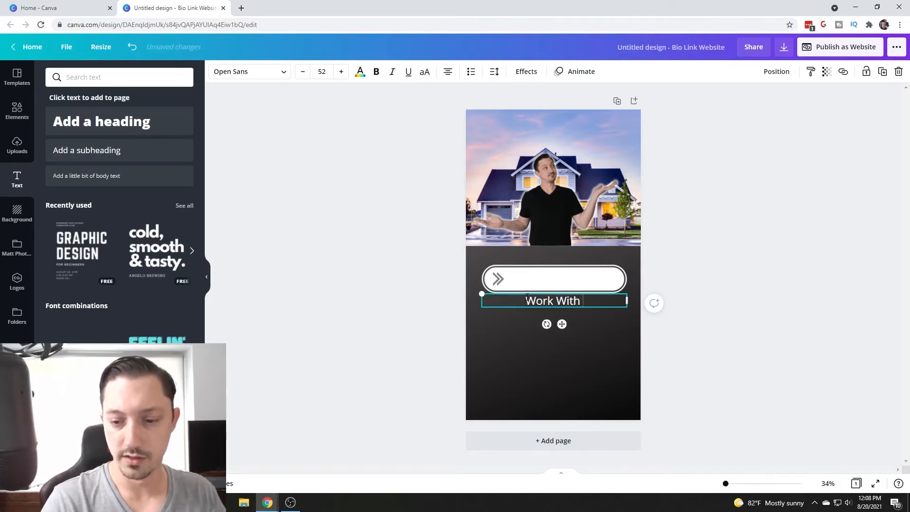
pyautogui.write('Me')
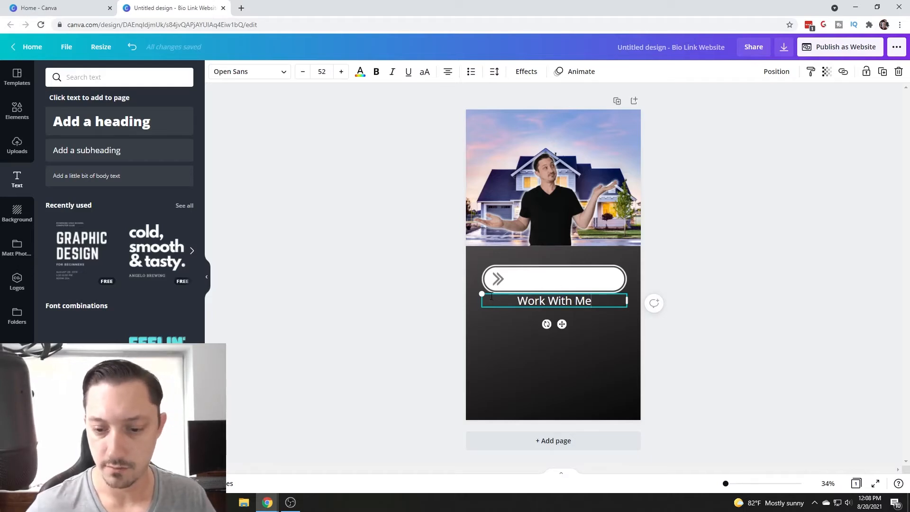
pyautogui.moveTo(496, 286); pyautogui.dragTo(498, 273)
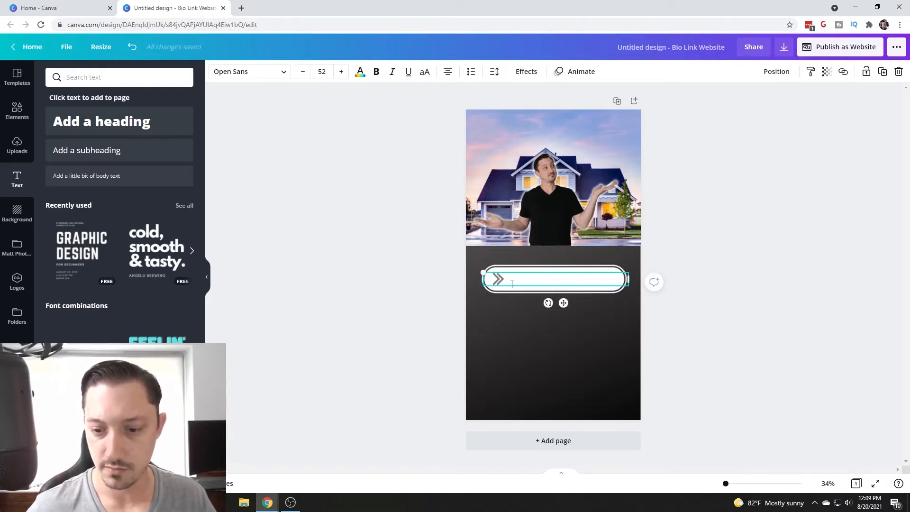
# Change the "Work With Me" text to the document's grey and make it bold
pyautogui.click(360, 72)
pyautogui.click(81, 121)
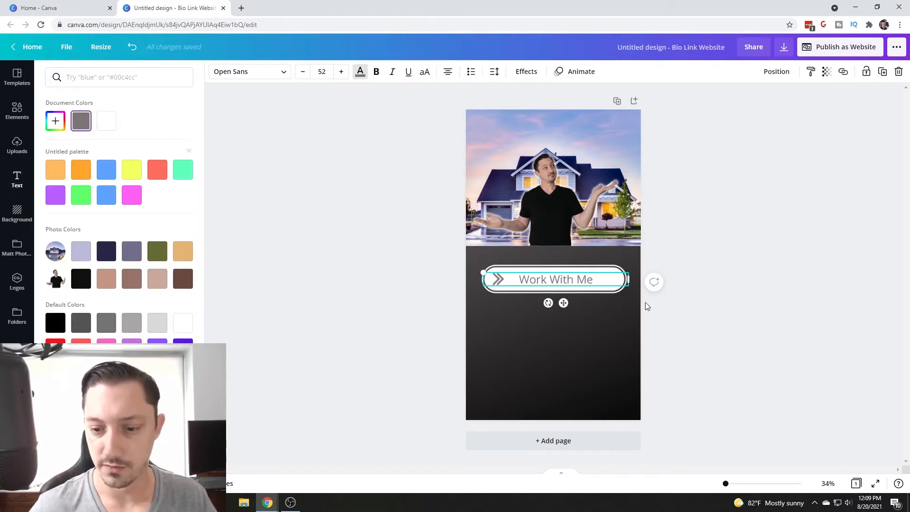
pyautogui.doubleClick(548, 280)
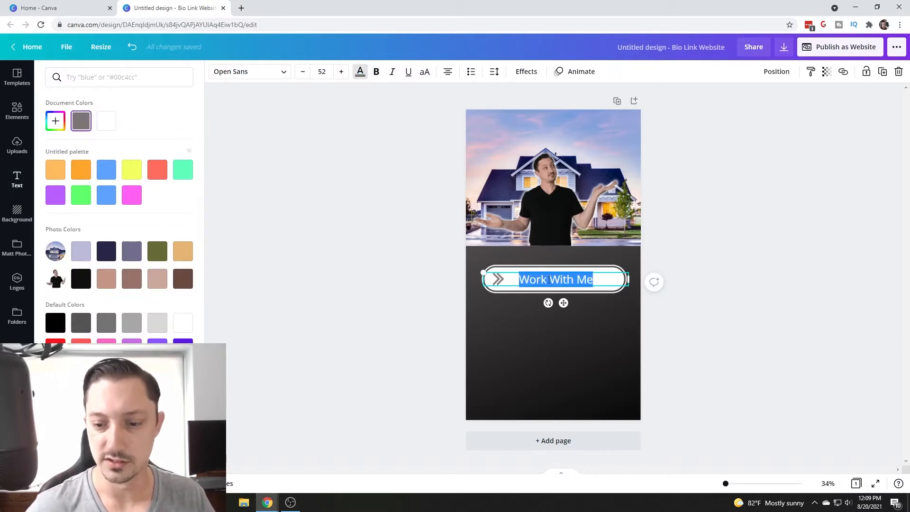
pyautogui.click(376, 71)
pyautogui.click(384, 147)
pyautogui.click(736, 284)
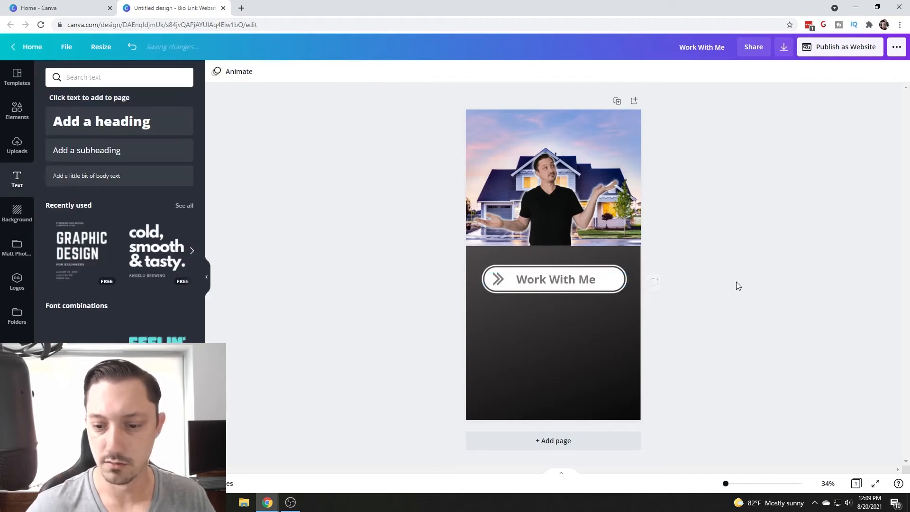
pyautogui.click(704, 306)
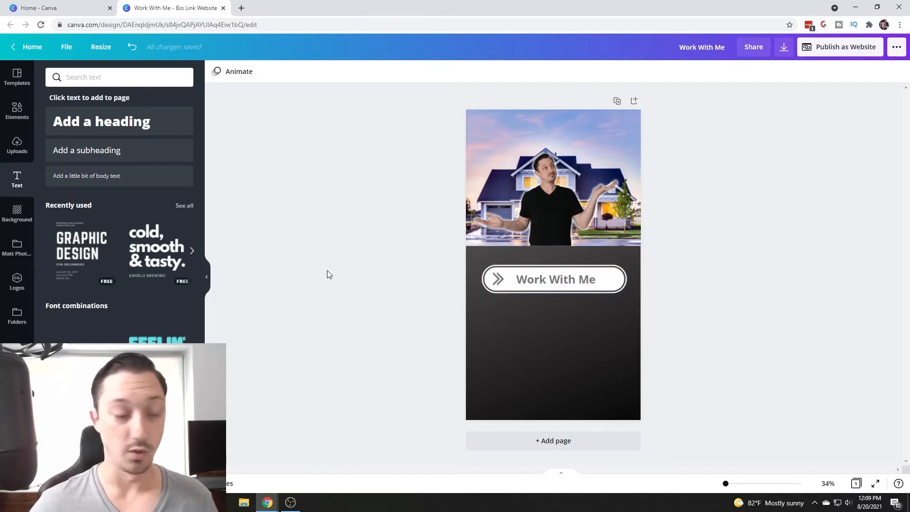
# Group the white button with its "Work With Me" text
pyautogui.click(539, 293)
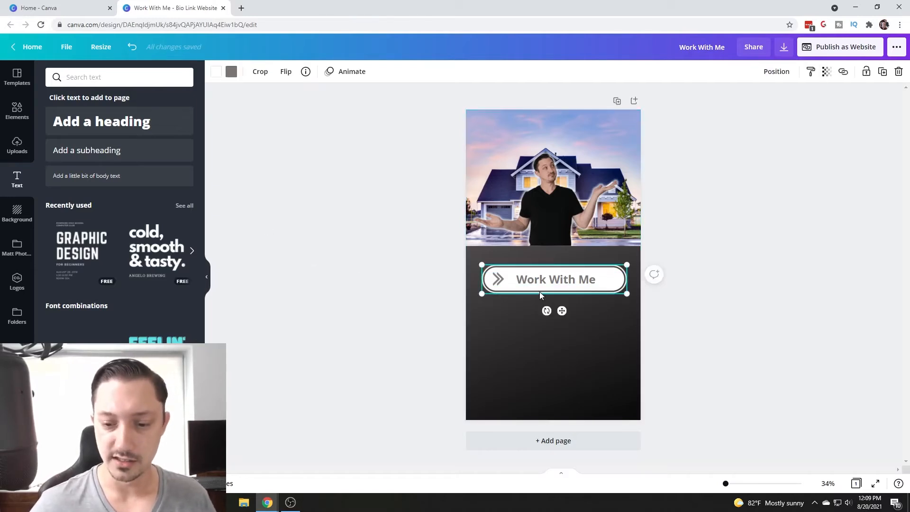
pyautogui.moveTo(633, 257); pyautogui.dragTo(559, 295)
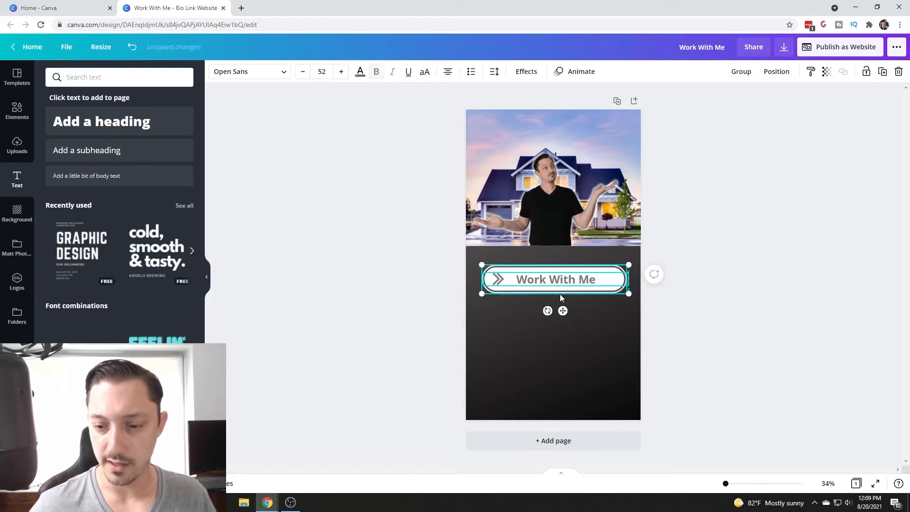
pyautogui.click(741, 71)
# Make two copies of the grouped "Work With Me" button and stack them below the original, aligned and evenly spaced
pyautogui.click(511, 289)
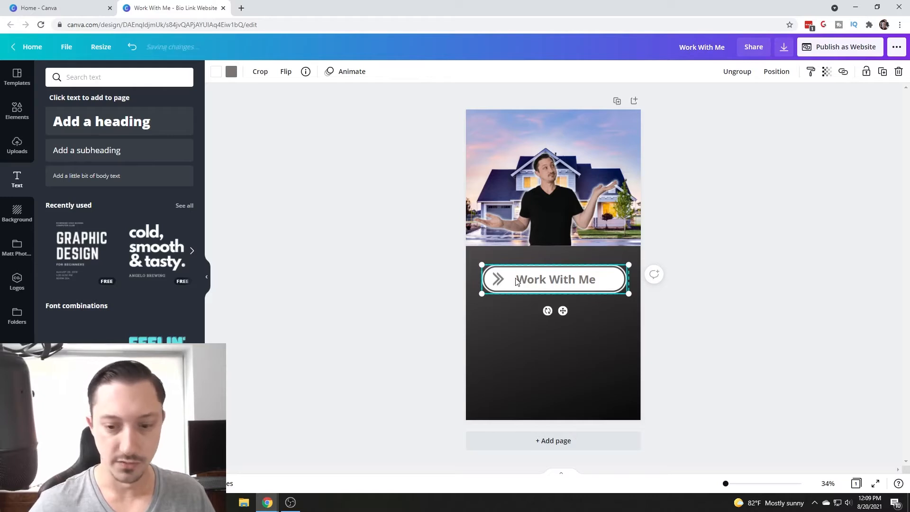
pyautogui.hotkey('ctrl', 'c')
pyautogui.hotkey('ctrl', 'v')
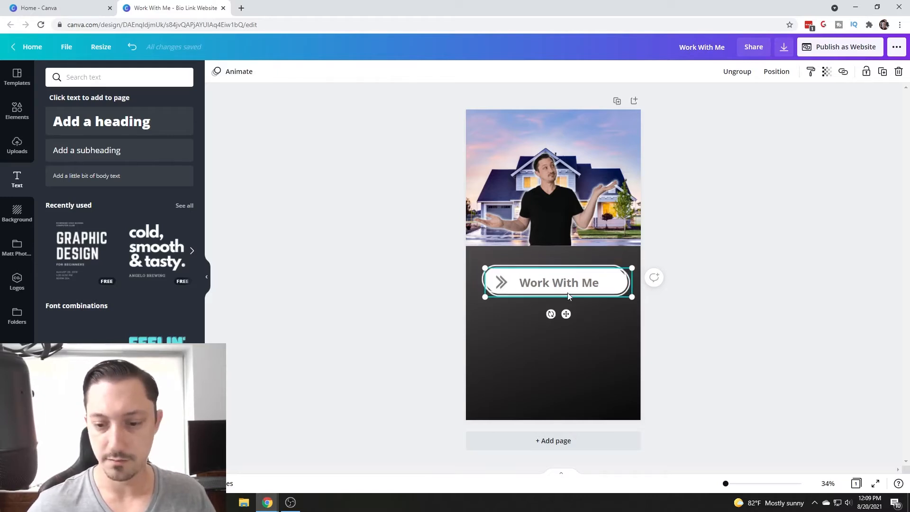
pyautogui.moveTo(571, 280); pyautogui.dragTo(568, 322)
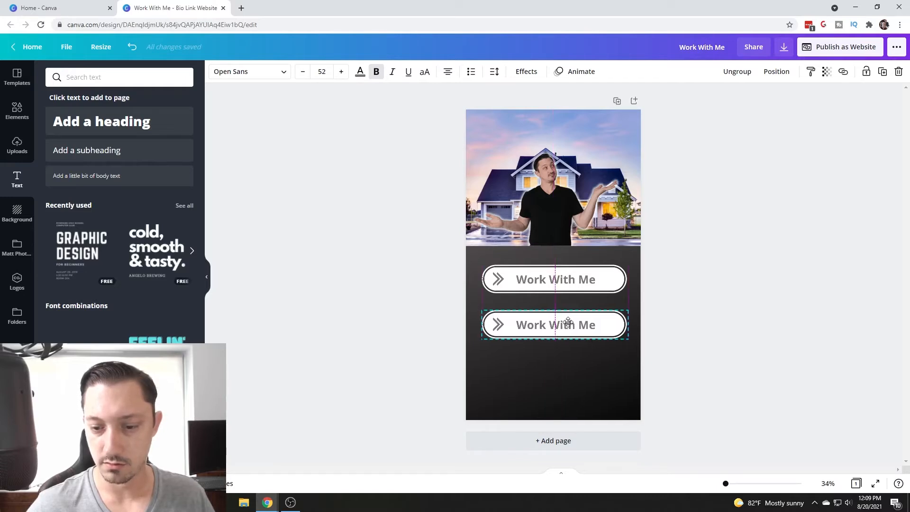
pyautogui.moveTo(567, 322); pyautogui.dragTo(568, 322)
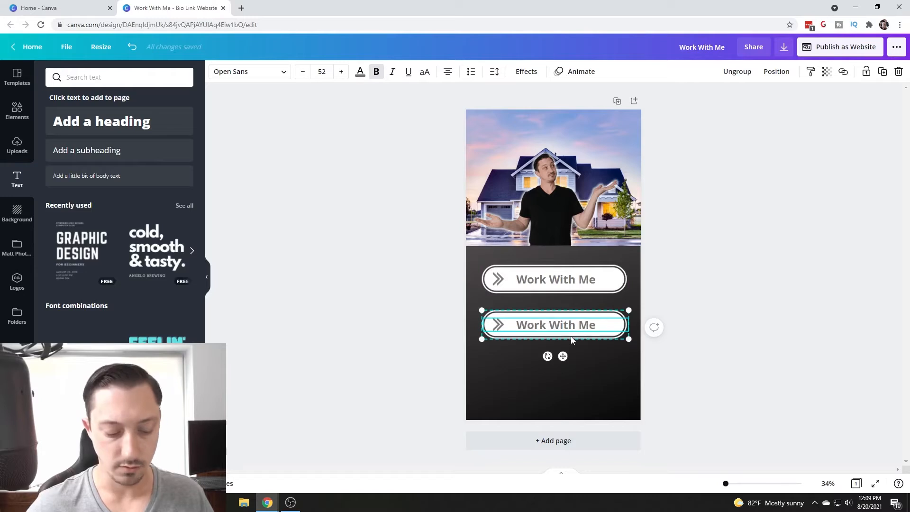
pyautogui.hotkey('ctrl', 'v')
pyautogui.moveTo(575, 285); pyautogui.dragTo(570, 366)
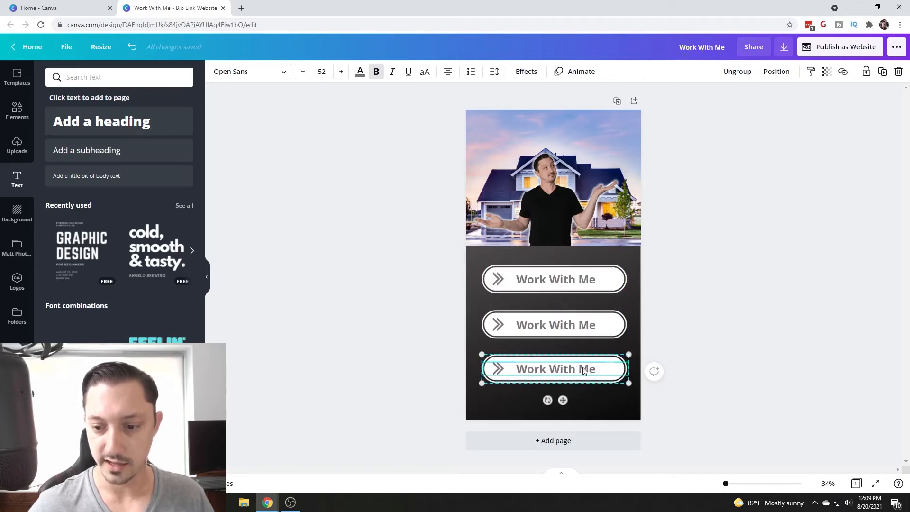
pyautogui.click(746, 343)
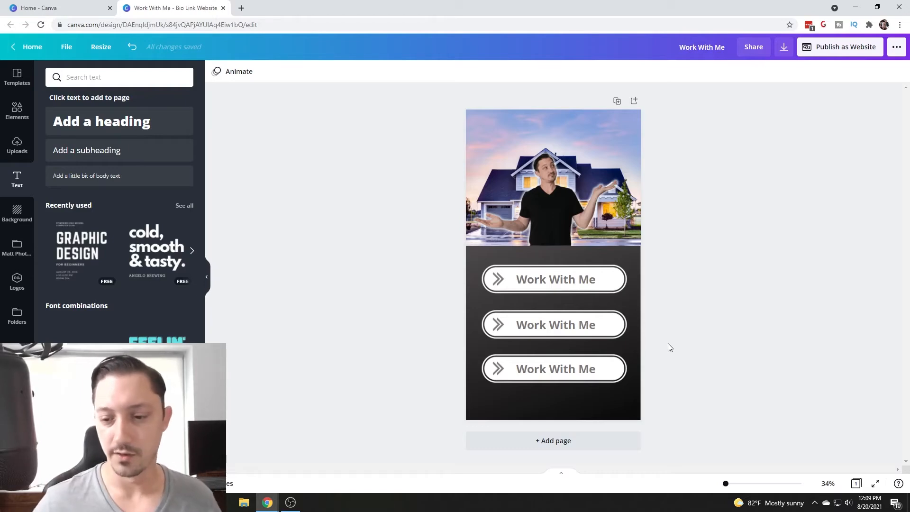
# Change the middle button's label to "Youtube"
pyautogui.click(586, 322)
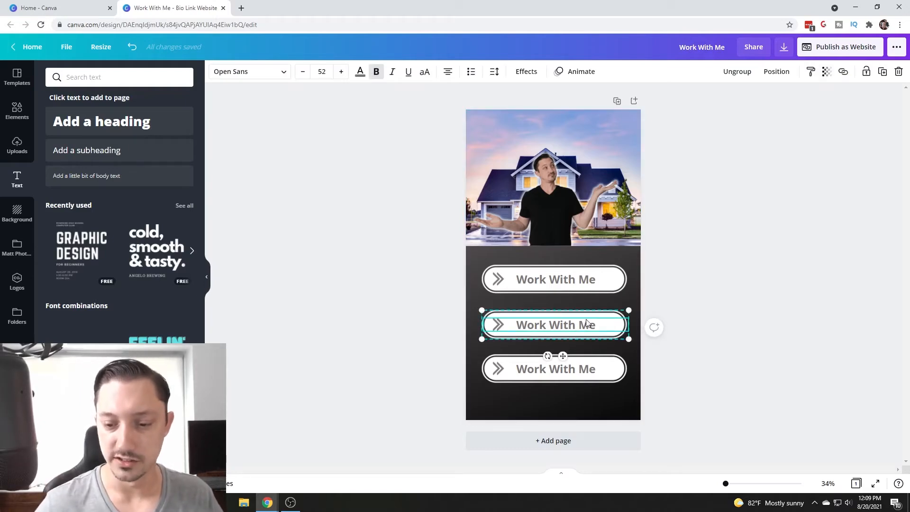
pyautogui.click(546, 322)
pyautogui.hotkey('ctrl', 'a')
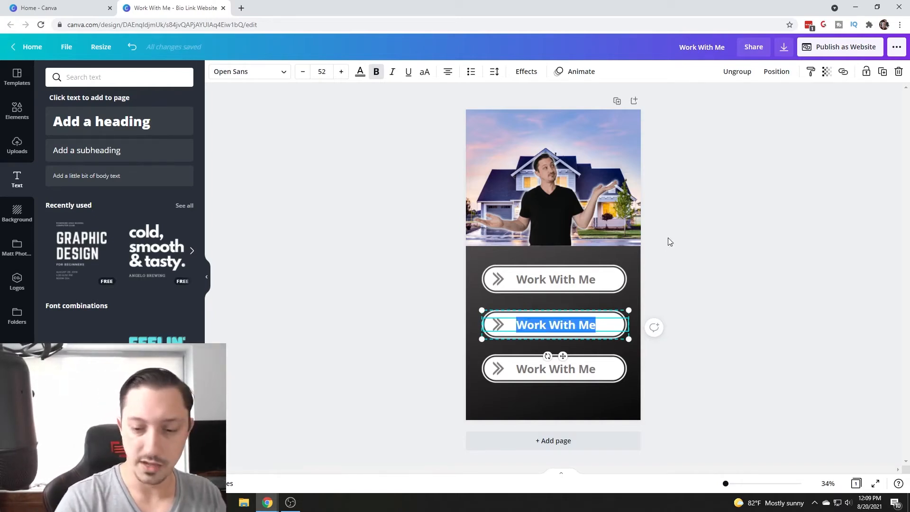
pyautogui.write('Youtube')
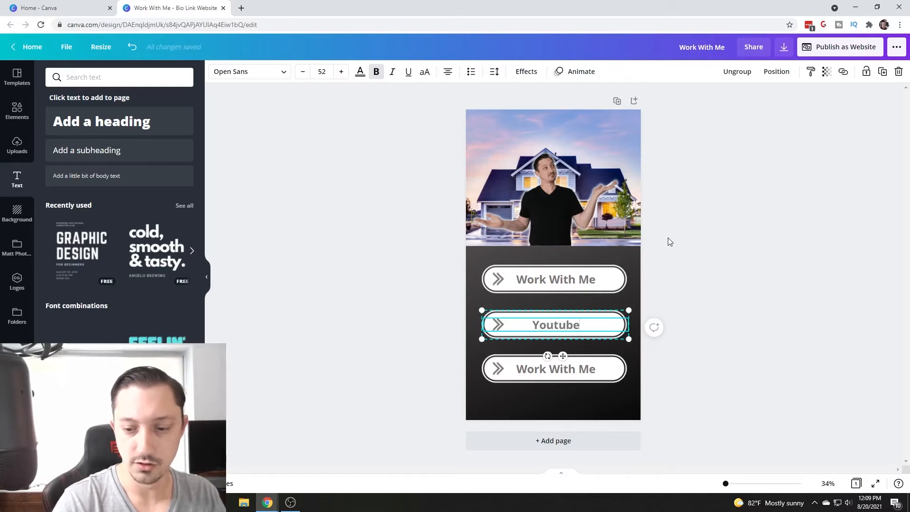
# Change the lowest button's label to "Facebook"
pyautogui.click(552, 369)
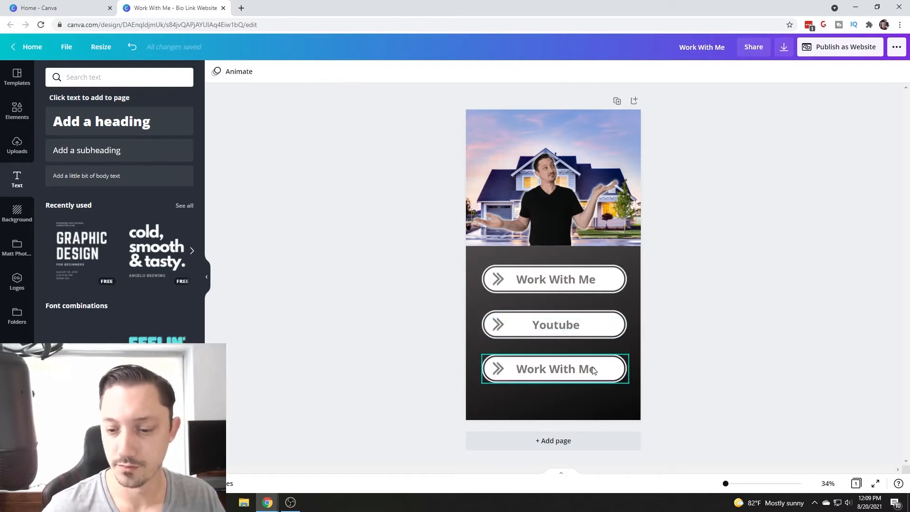
pyautogui.click(552, 369)
pyautogui.hotkey('ctrl', 'a')
pyautogui.write('Facebook')
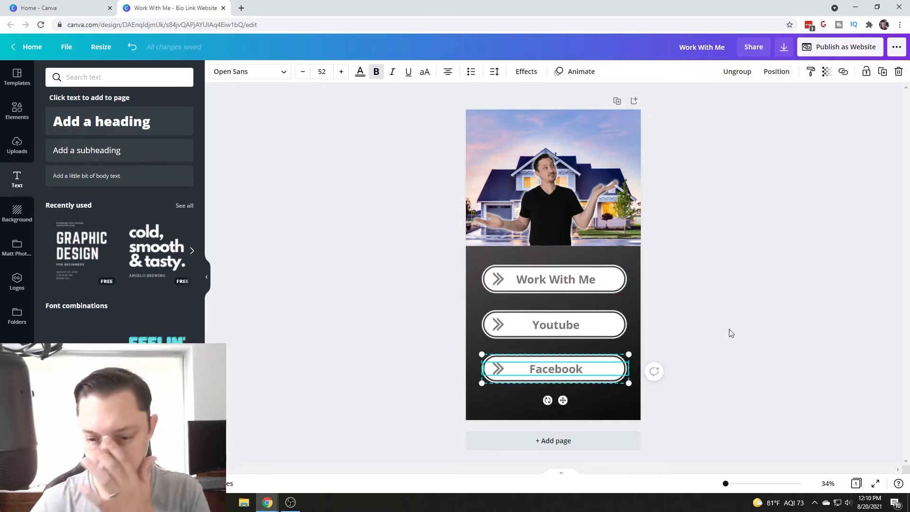
pyautogui.click(728, 329)
pyautogui.click(624, 290)
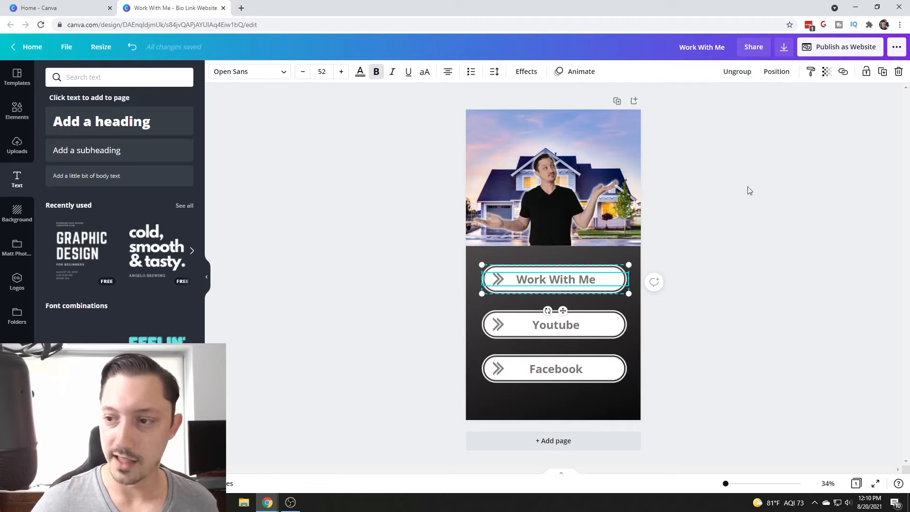
pyautogui.click(842, 73)
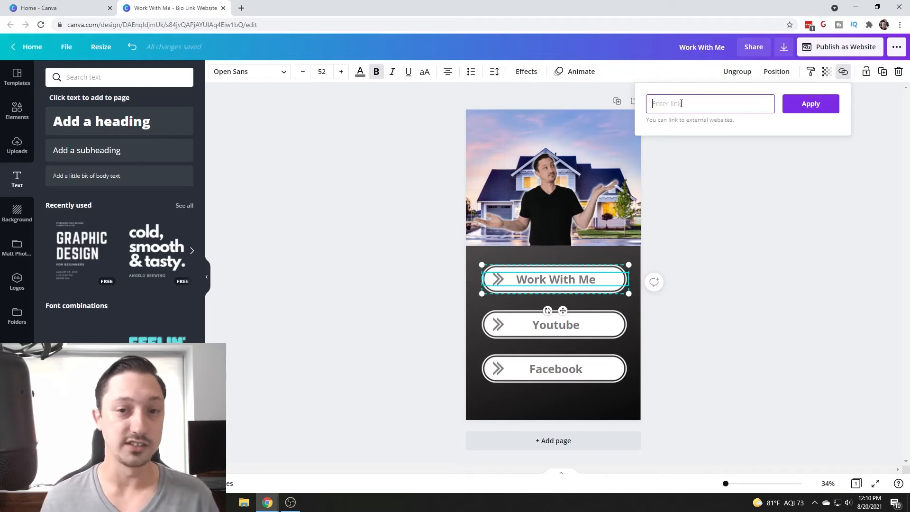
pyautogui.write('ww.')
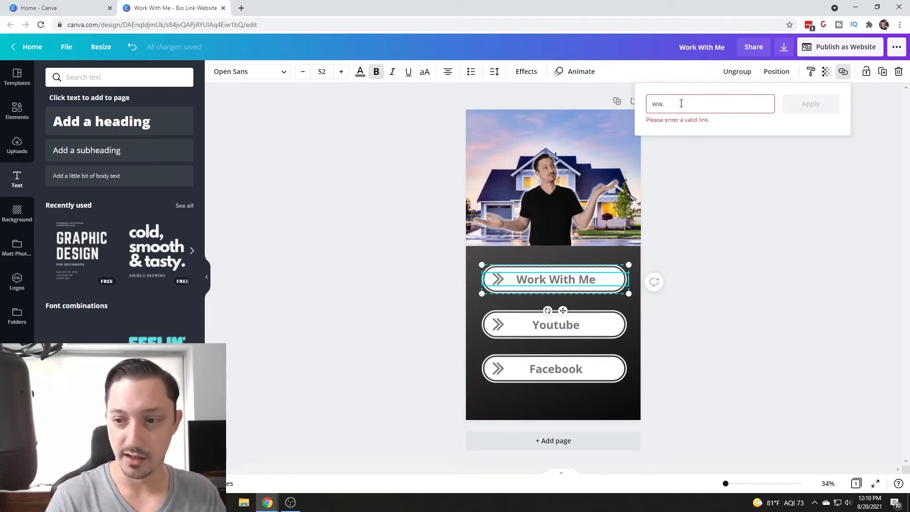
pyautogui.press('BackSpace')
pyautogui.write('w.')
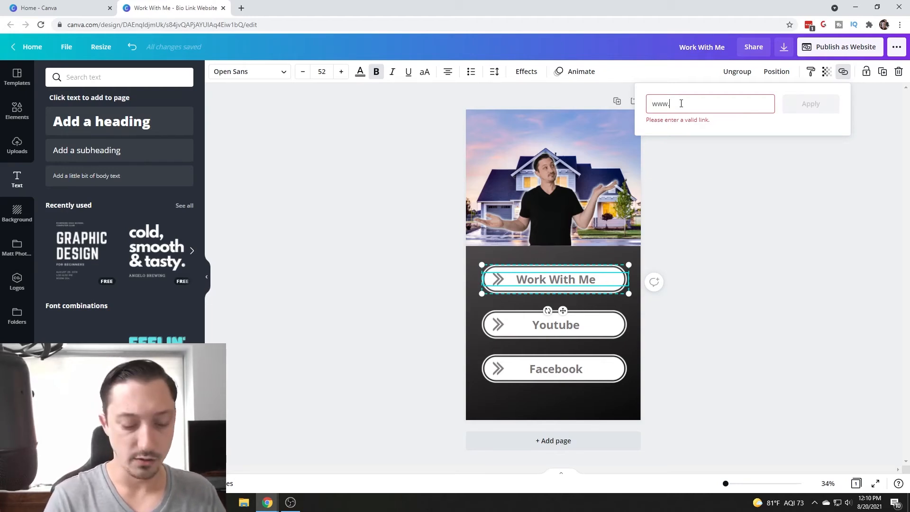
pyautogui.write('google.com')
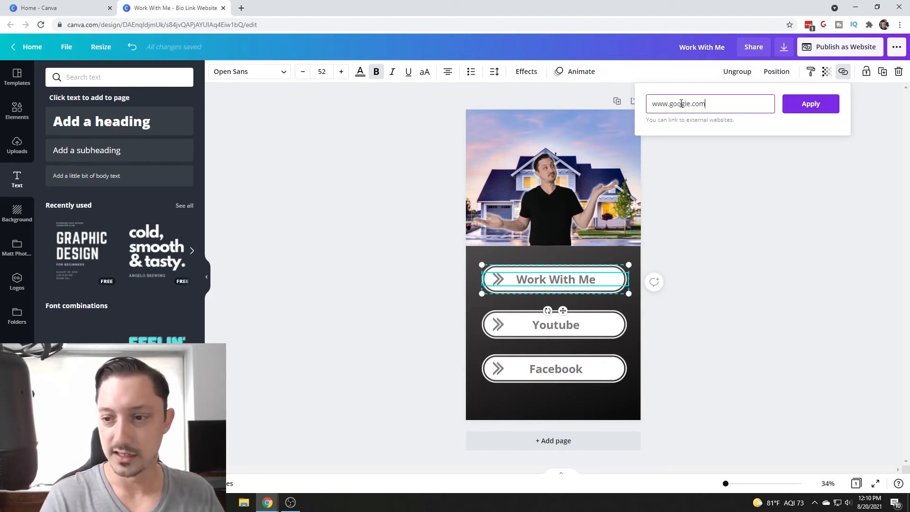
pyautogui.press('Return')
pyautogui.click(559, 324)
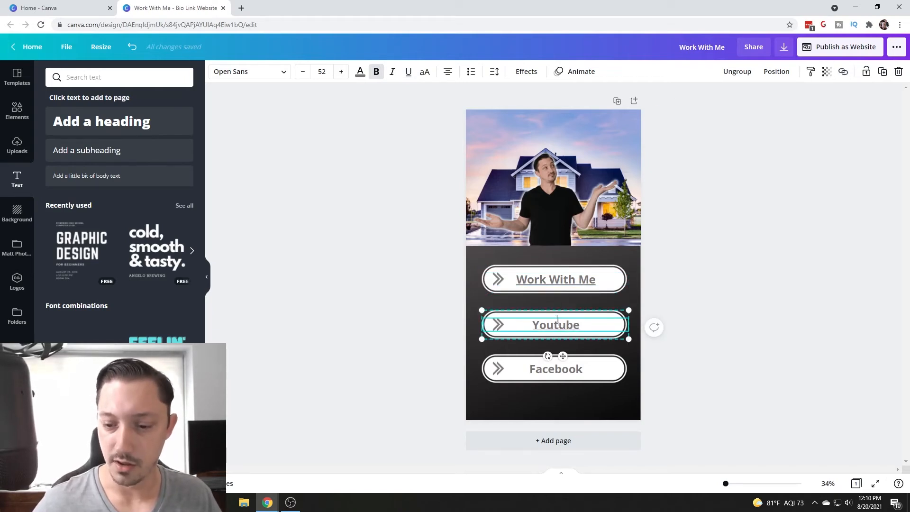
pyautogui.click(843, 71)
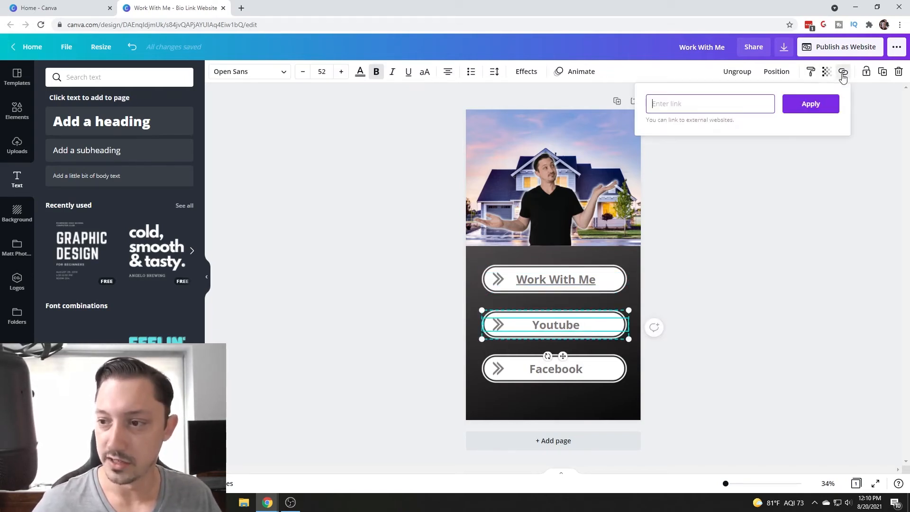
pyautogui.write('www.goo')
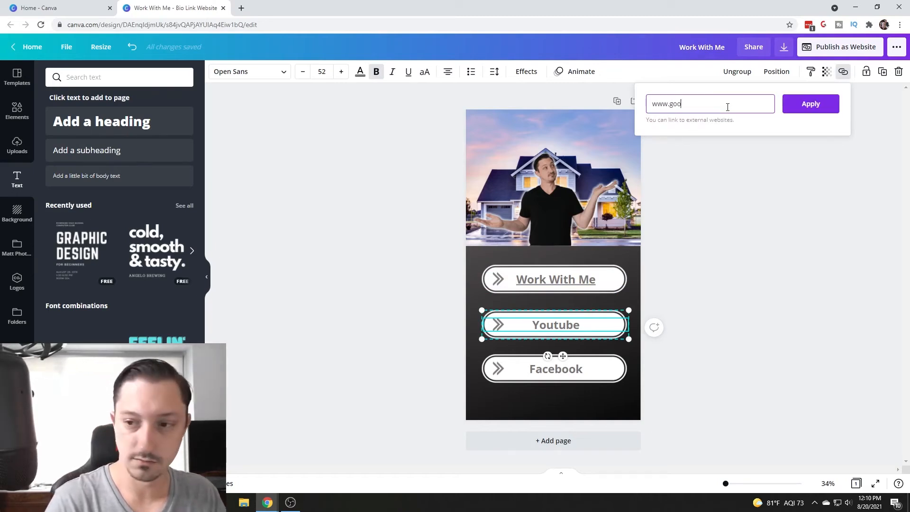
pyautogui.write('gle.com')
pyautogui.press('Return')
pyautogui.press('Tab')
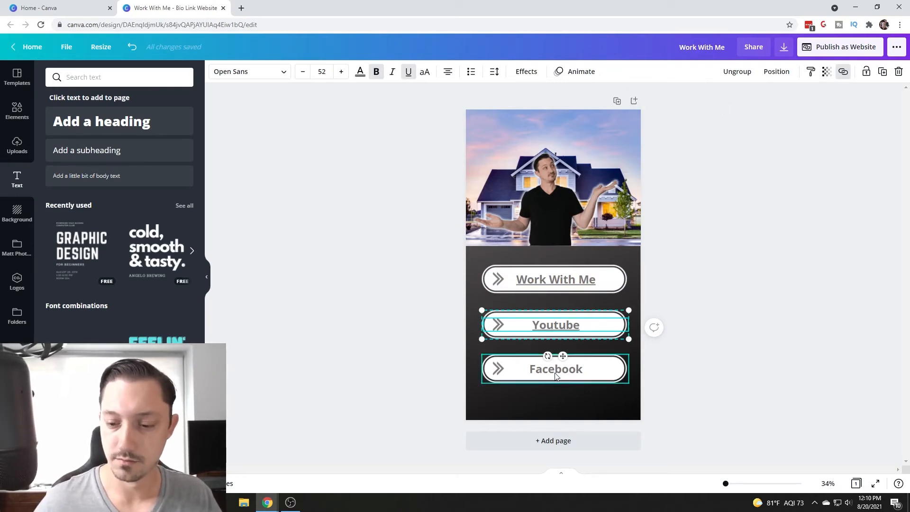
pyautogui.click(842, 72)
pyautogui.write('ww')
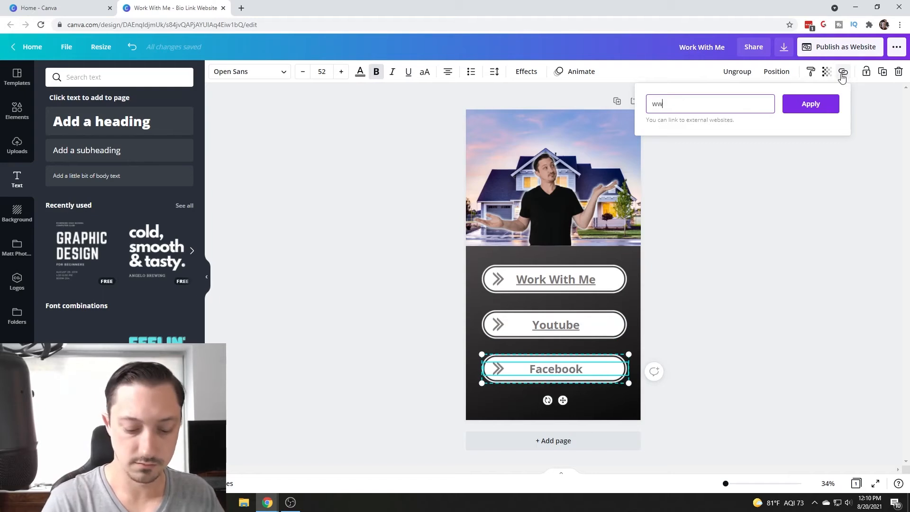
pyautogui.write('w.google.com')
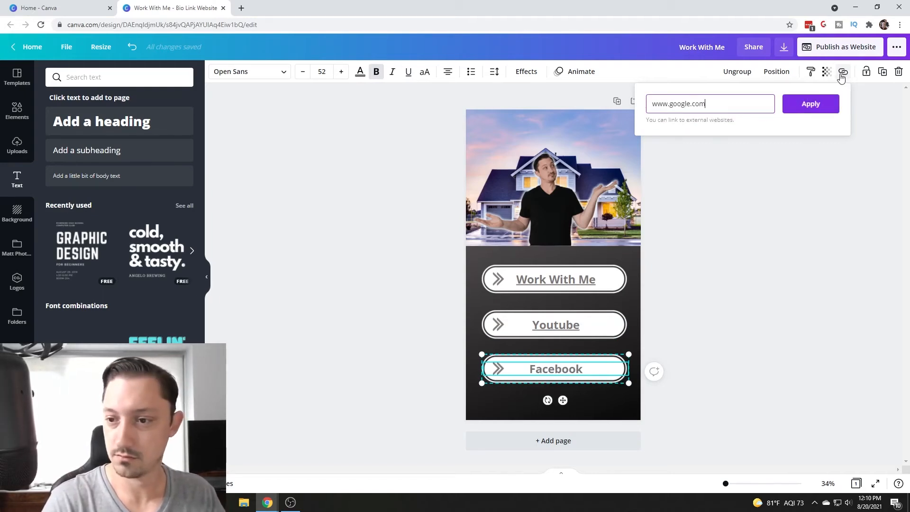
pyautogui.press('Return')
pyautogui.click(791, 180)
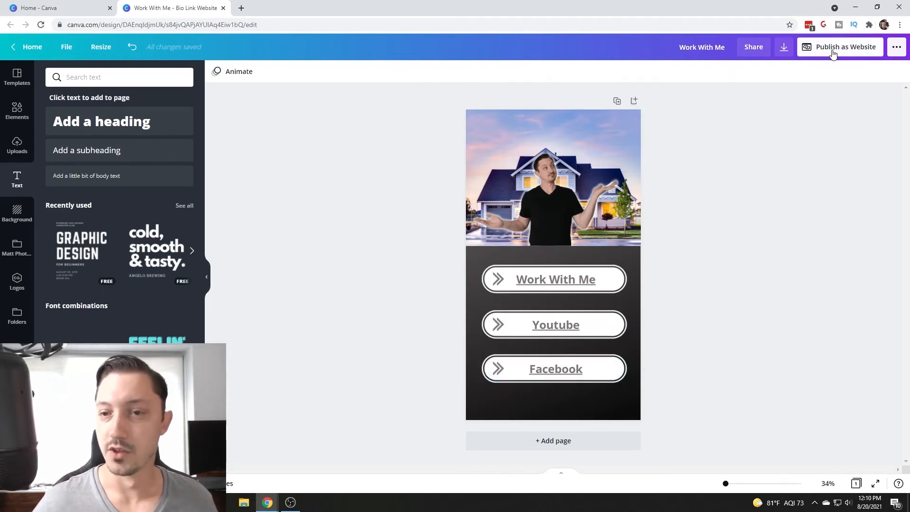
# Open the design as a Presentation-style website and test its Work With Me, Youtube and Facebook links, closing the pages they open
pyautogui.click(833, 51)
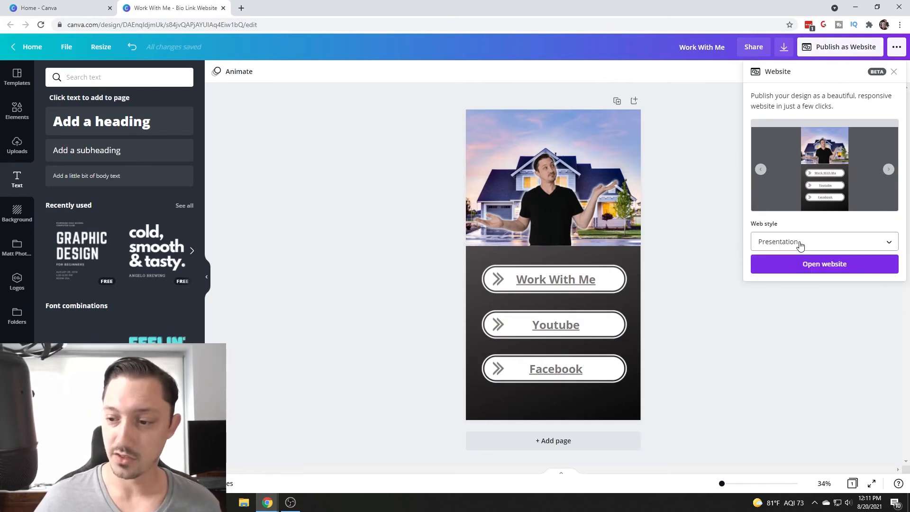
pyautogui.click(810, 265)
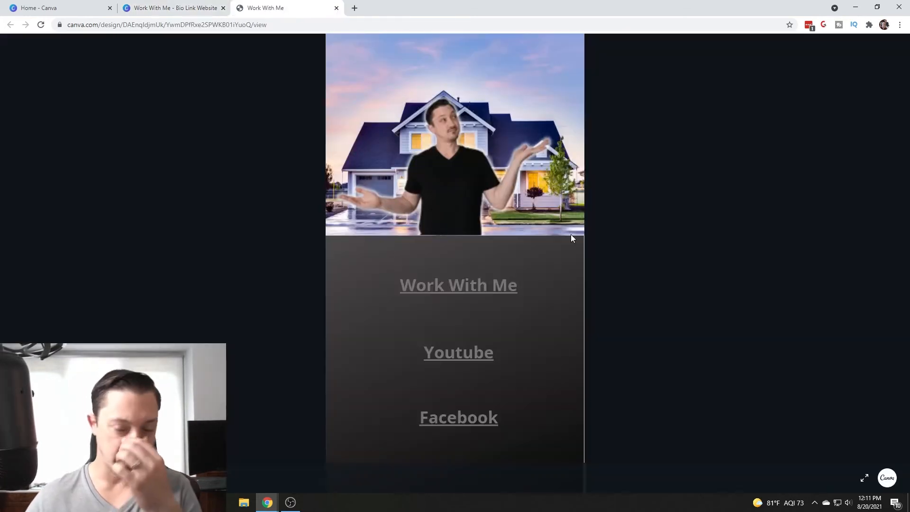
pyautogui.click(454, 291)
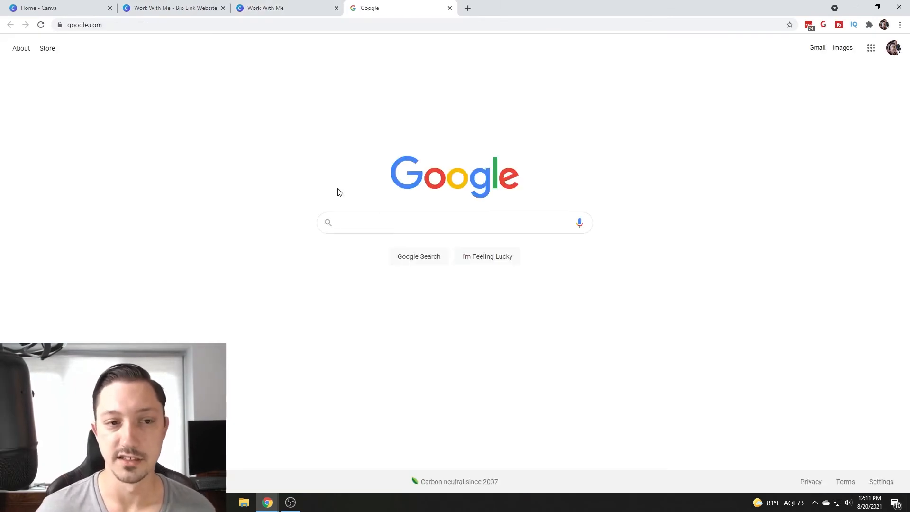
pyautogui.click(265, 9)
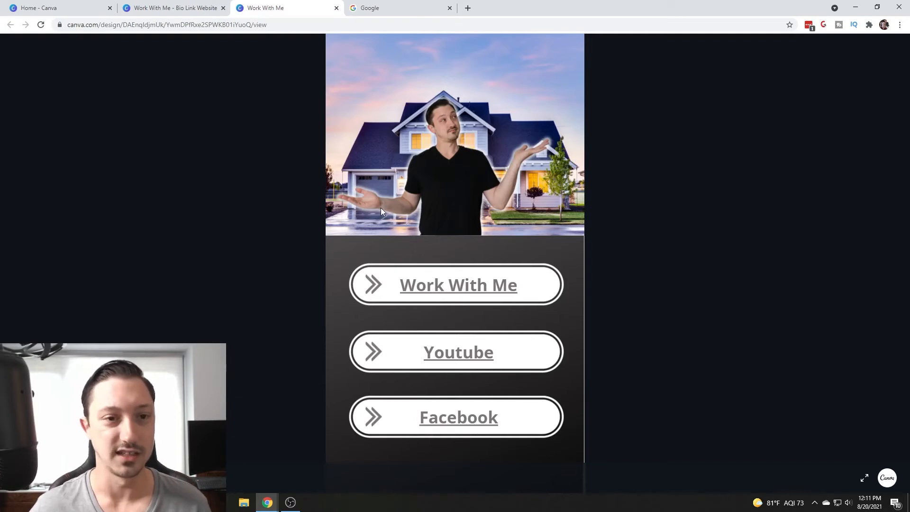
pyautogui.click(454, 362)
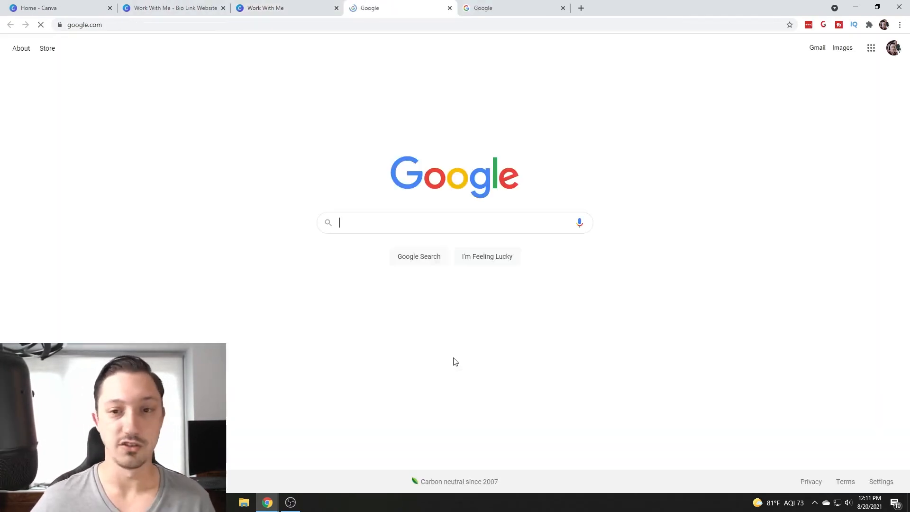
pyautogui.click(263, 11)
pyautogui.click(479, 419)
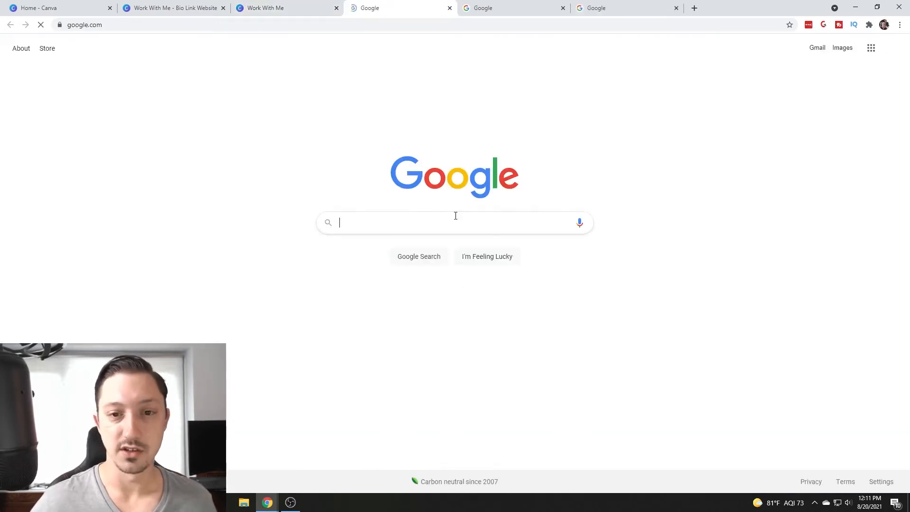
pyautogui.click(450, 8)
pyautogui.click(450, 8)
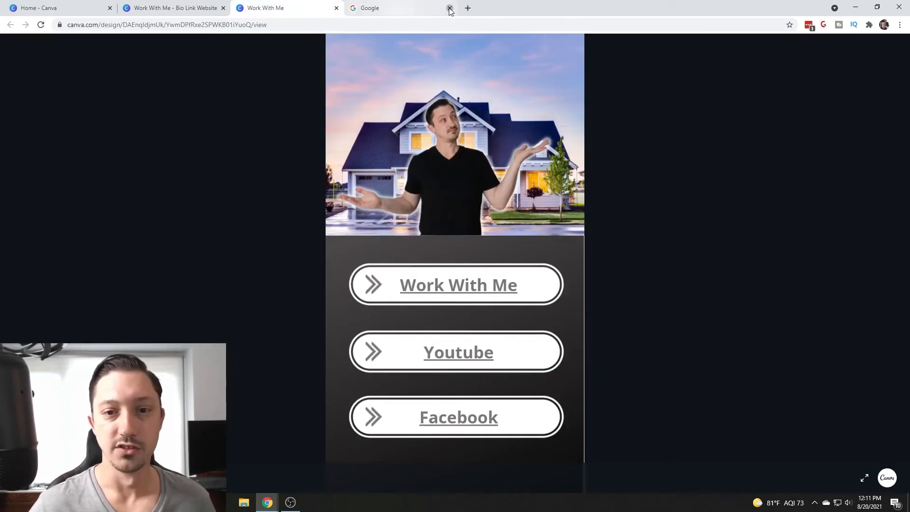
pyautogui.click(450, 8)
# Return to the design editor and copy the public view-only share link of the design
pyautogui.click(207, 9)
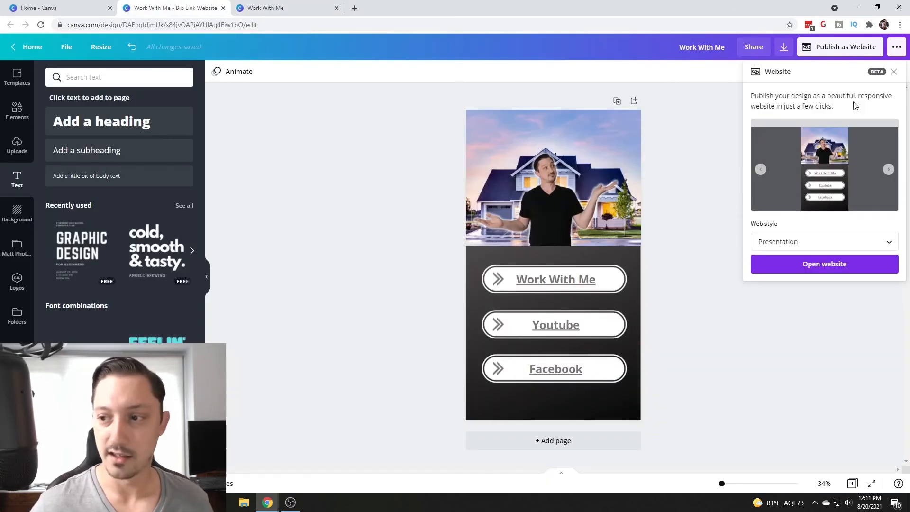
pyautogui.click(896, 46)
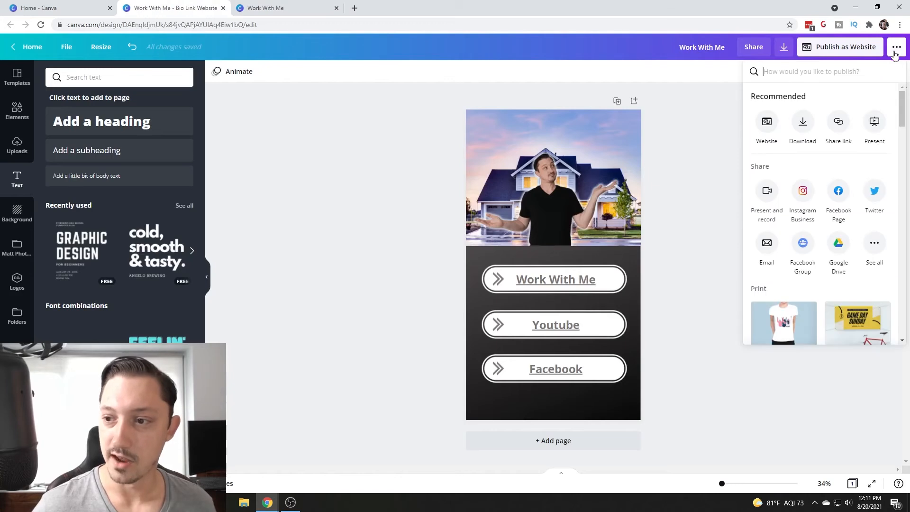
pyautogui.click(837, 123)
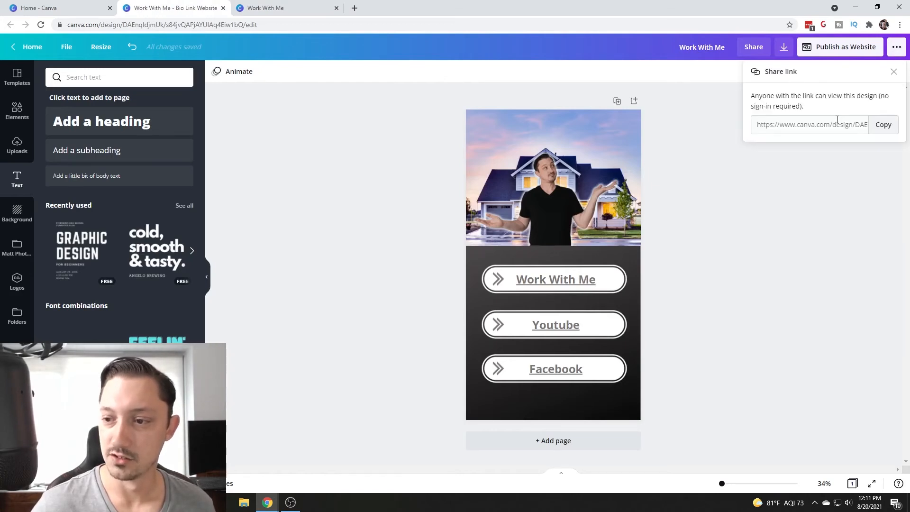
pyautogui.click(882, 126)
pyautogui.click(562, 98)
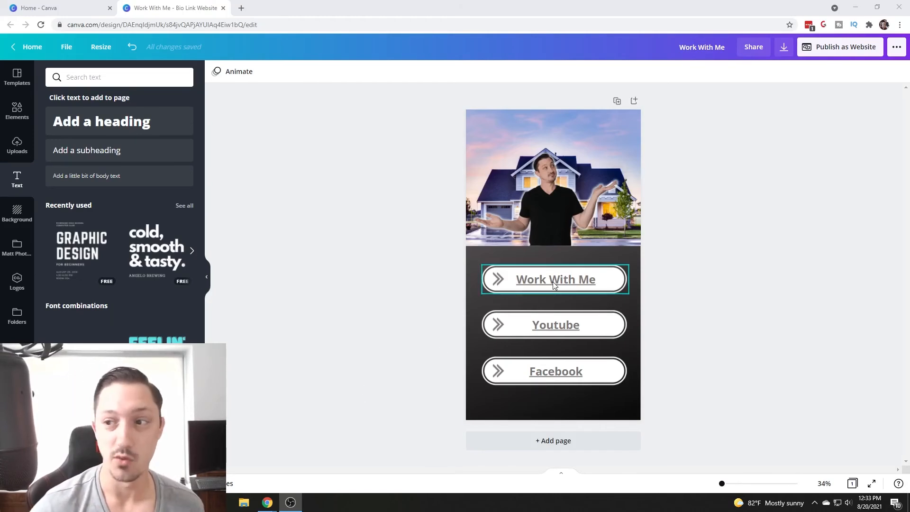
# Open the design as a Presentation-style website again and follow its "Work With Me" link
pyautogui.click(840, 46)
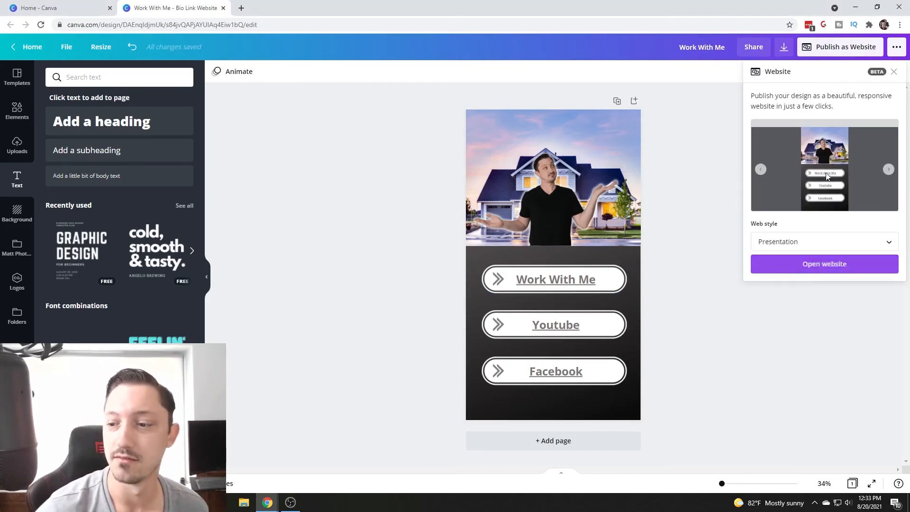
pyautogui.click(821, 268)
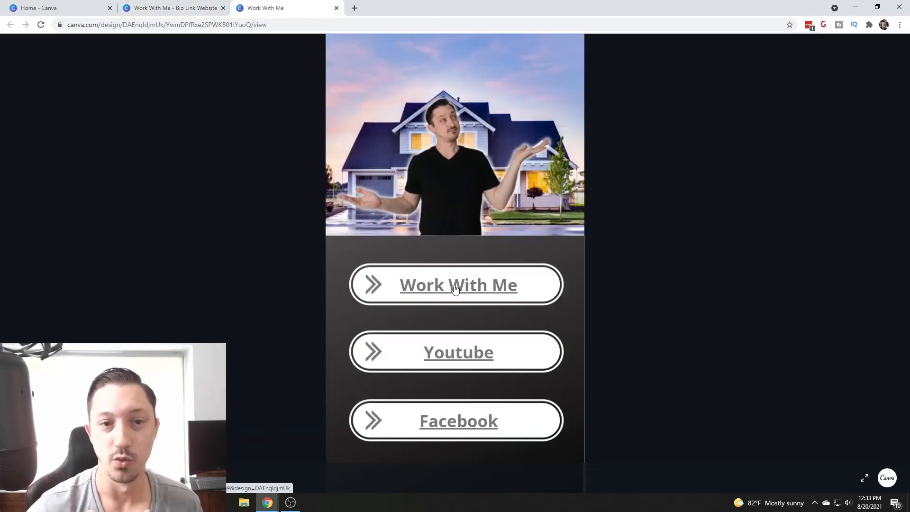
pyautogui.click(451, 284)
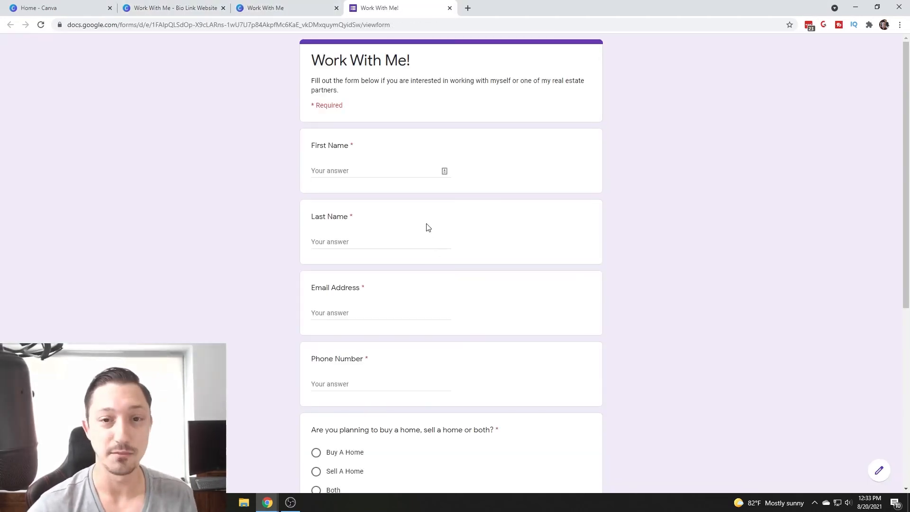
# Review the questions and required fields of the "Work With Me!" form and return to the website page
pyautogui.scroll(-1, 397, 107)
pyautogui.scroll(-6, 401, 119)
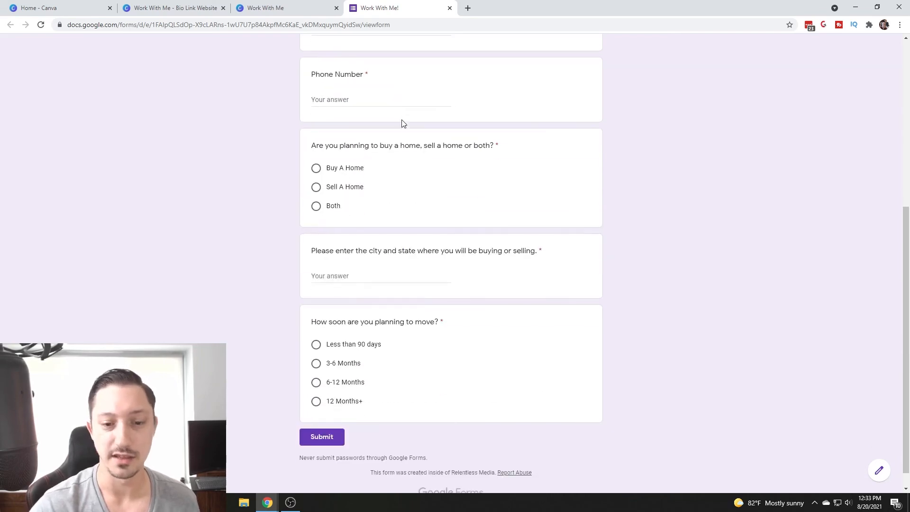
pyautogui.scroll(7, 396, 143)
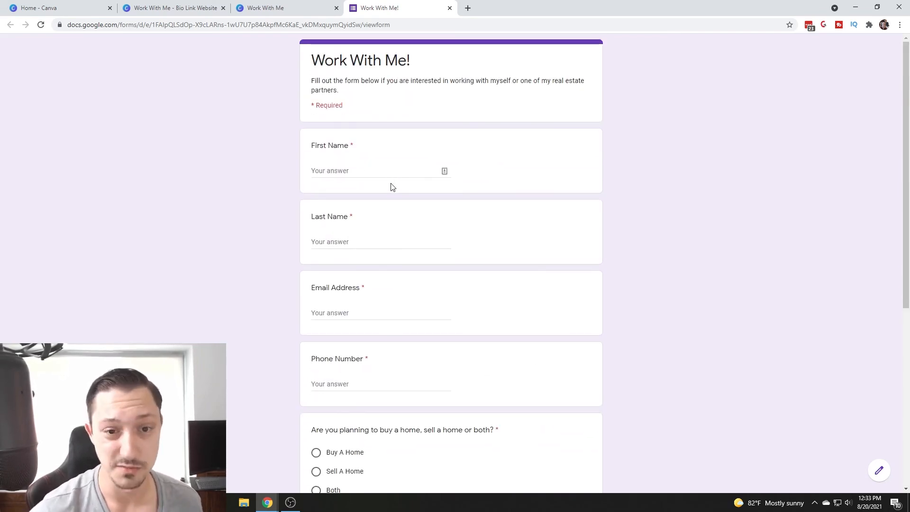
pyautogui.doubleClick(351, 145)
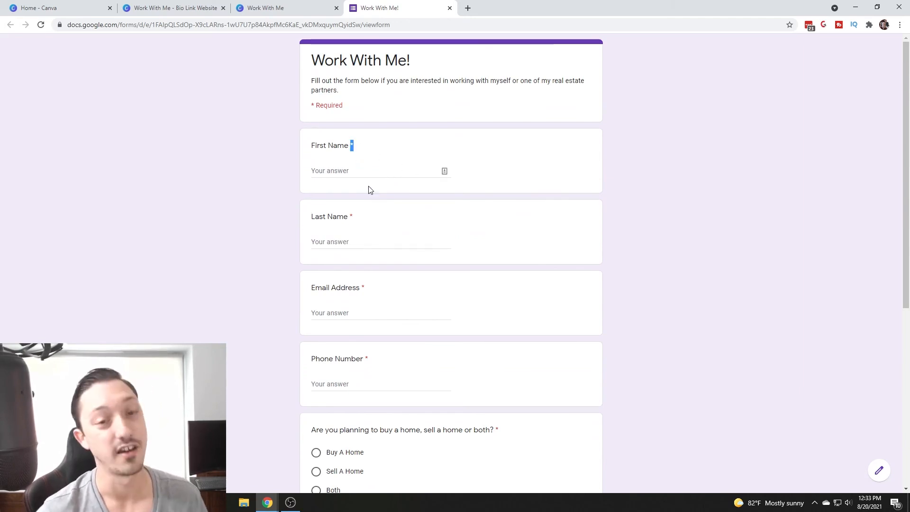
pyautogui.scroll(-3, 358, 176)
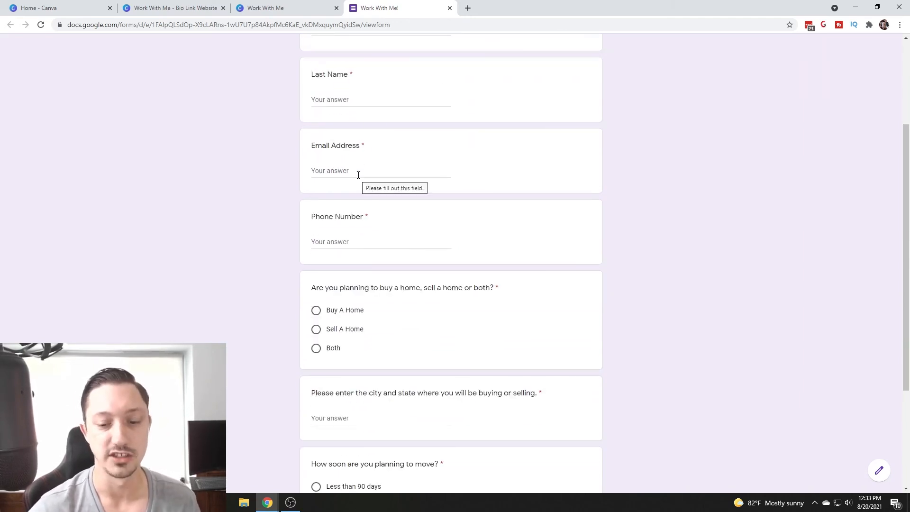
pyautogui.scroll(-3, 357, 186)
pyautogui.scroll(6, 359, 185)
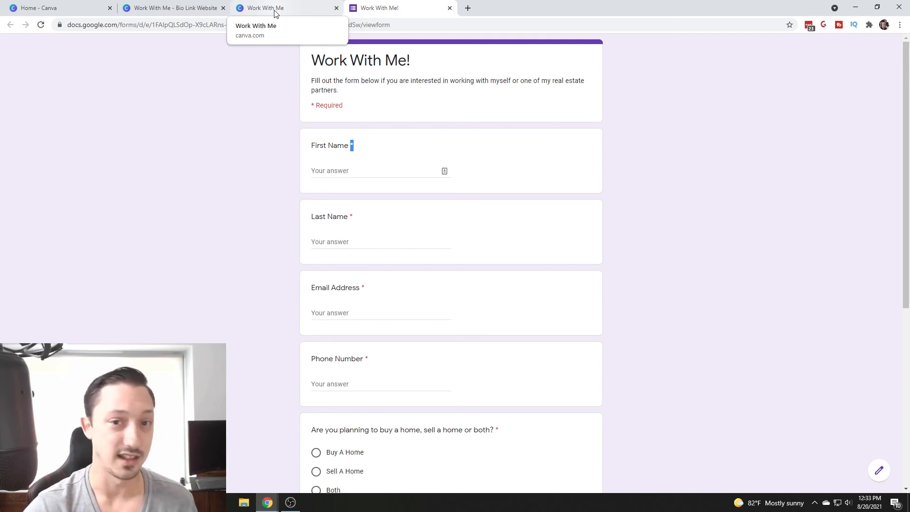
pyautogui.click(275, 12)
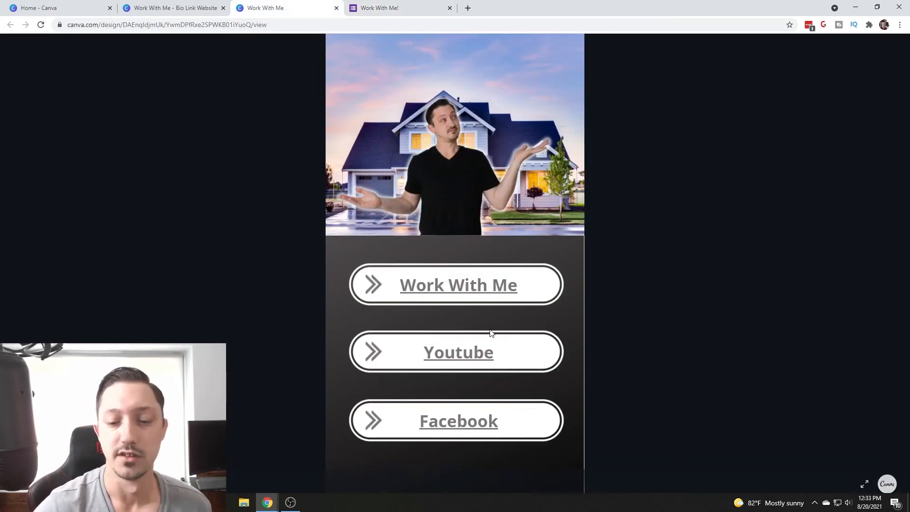